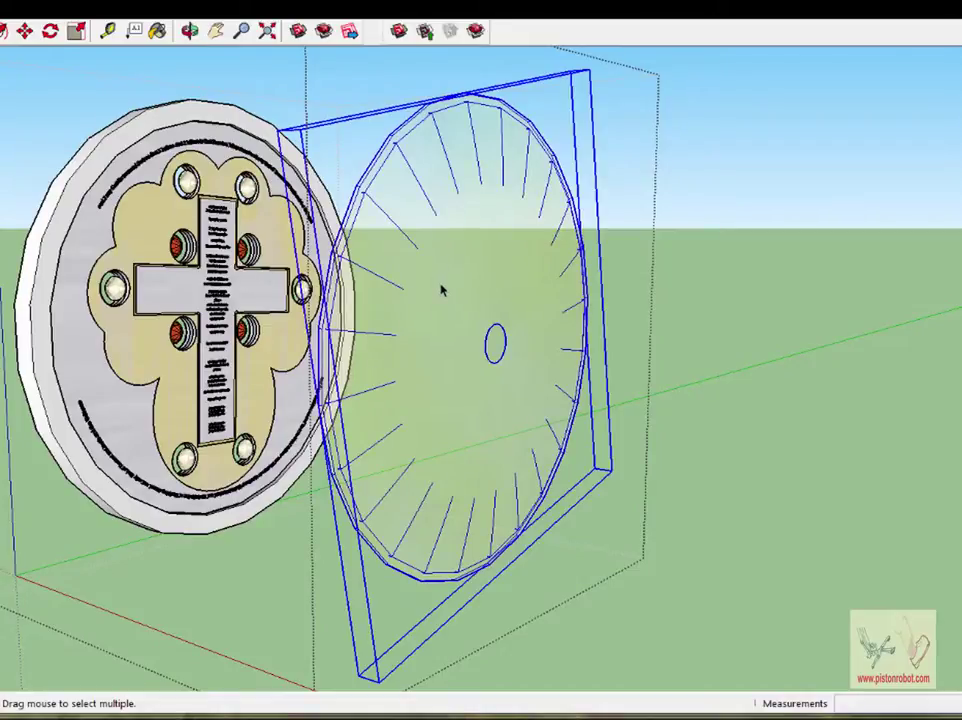
- Move the wireframe disc about 125 mm along the red axis
scroll(443, 292, "down", 8)
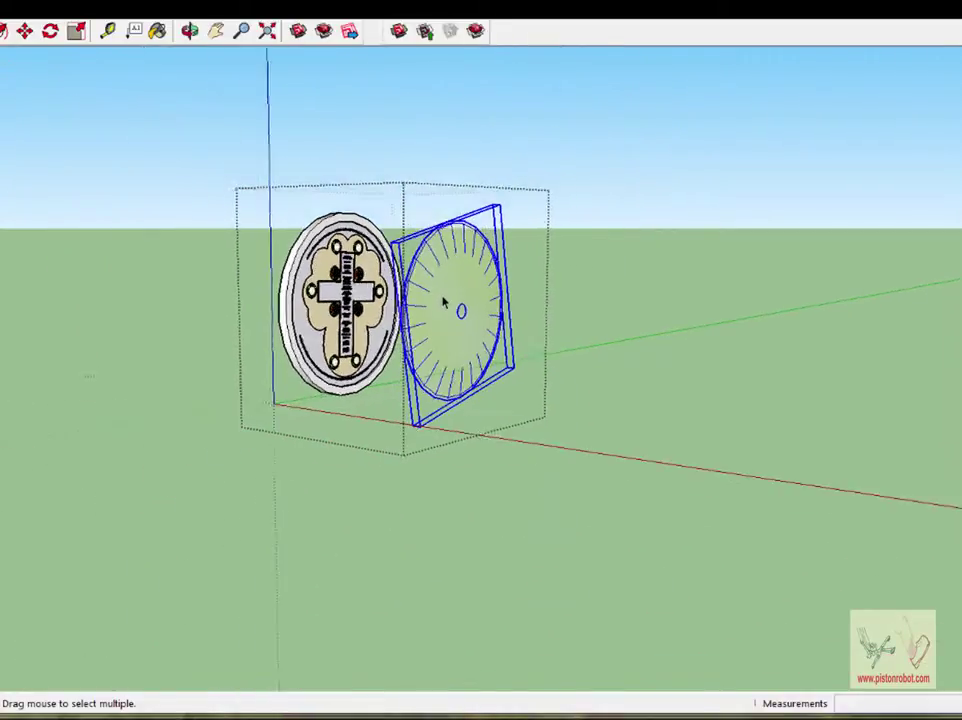
left_click(24, 31)
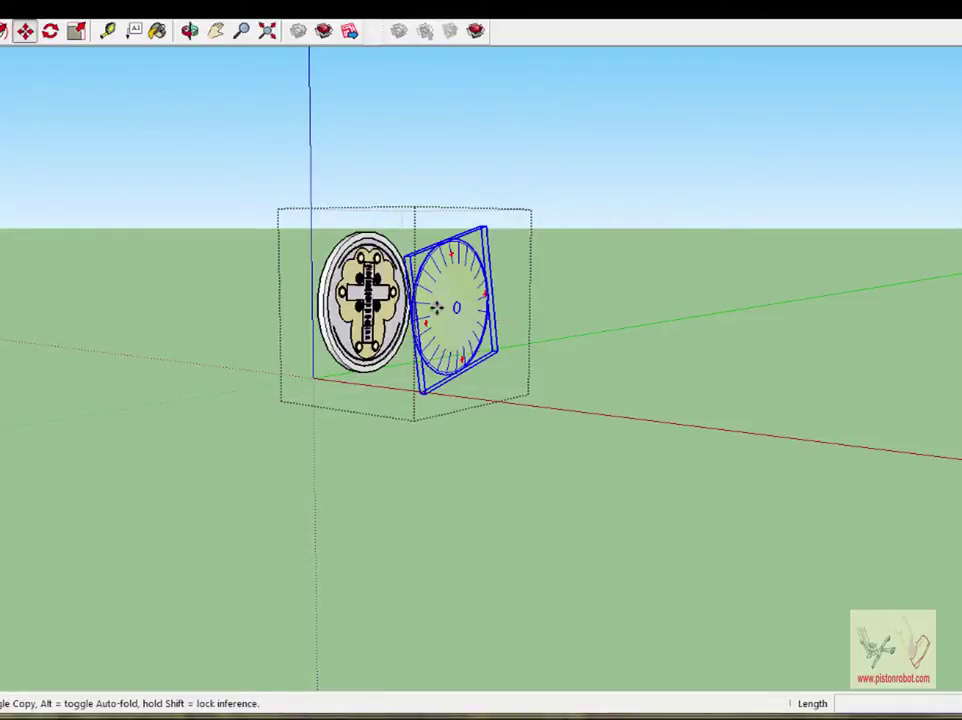
left_click(436, 308)
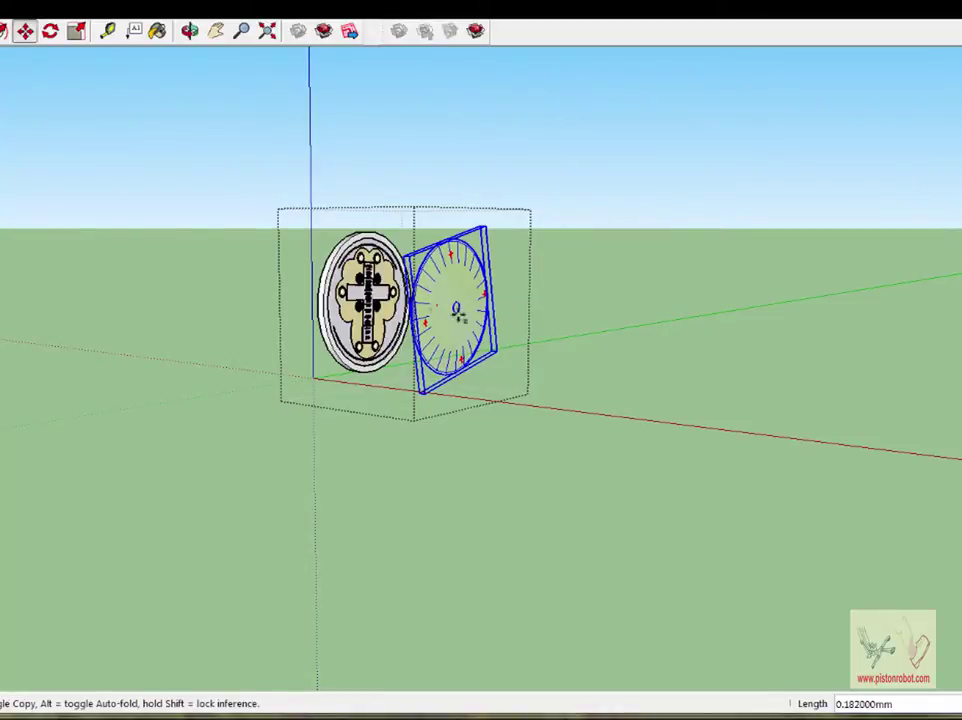
left_click(872, 395)
- Orbit and zoom to see the box and both discs, then face the medallion squarely
left_click(190, 31)
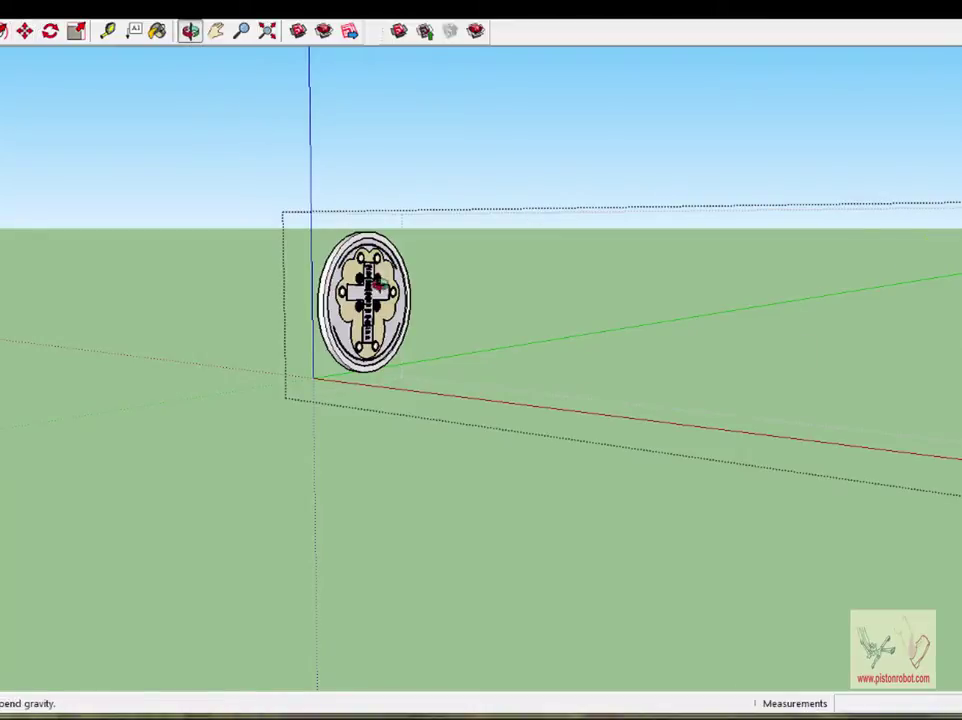
left_click_drag(300, 250, 369, 305)
scroll(312, 277, "up", 5)
scroll(312, 277, "up", 6)
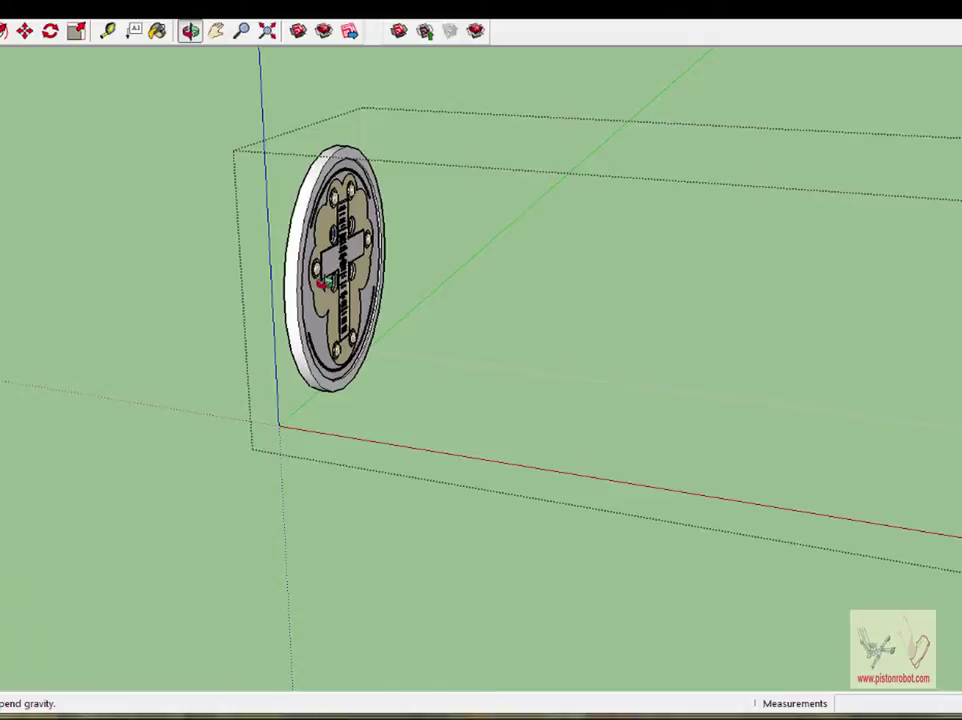
mouse_move(288, 228)
left_mouse_down()
mouse_move(236, 225)
mouse_move(290, 245)
left_mouse_up()
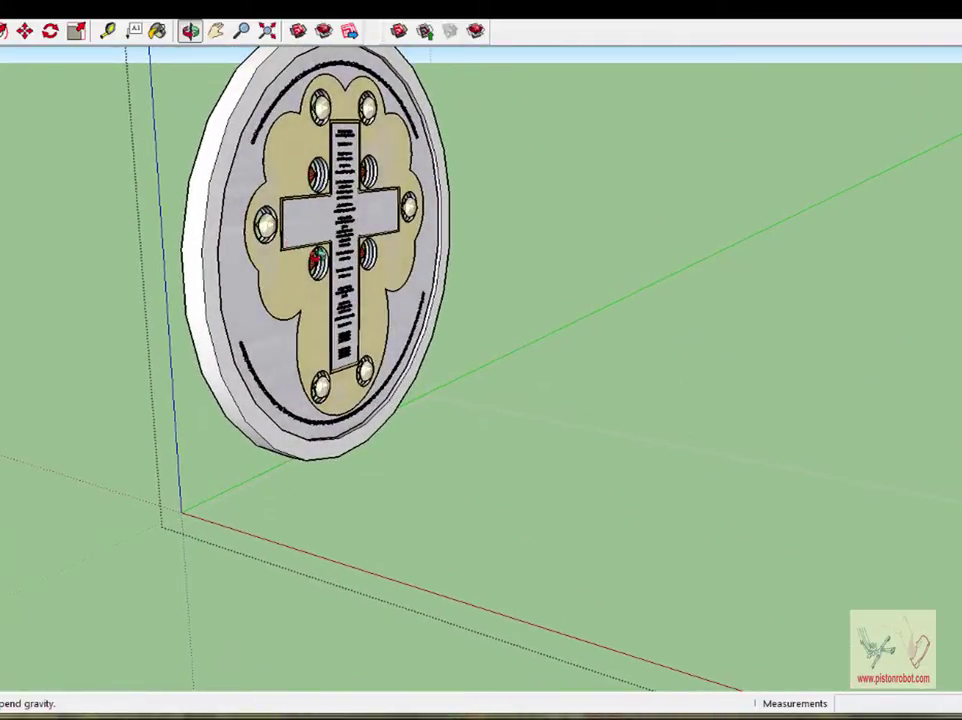
scroll(322, 260, "down", 8)
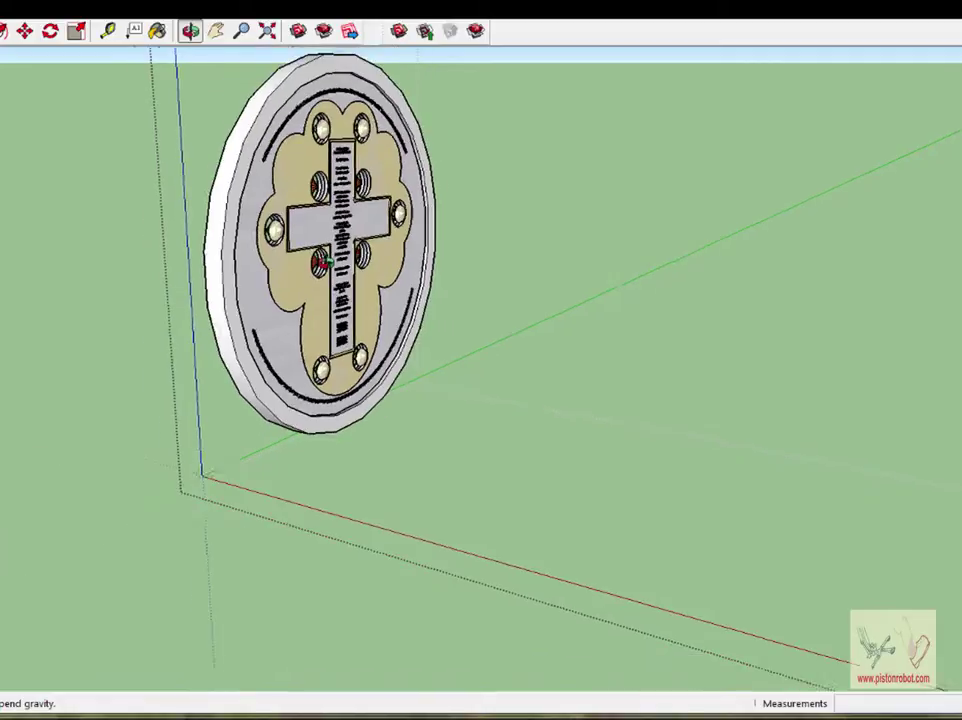
scroll(318, 277, "down", 5)
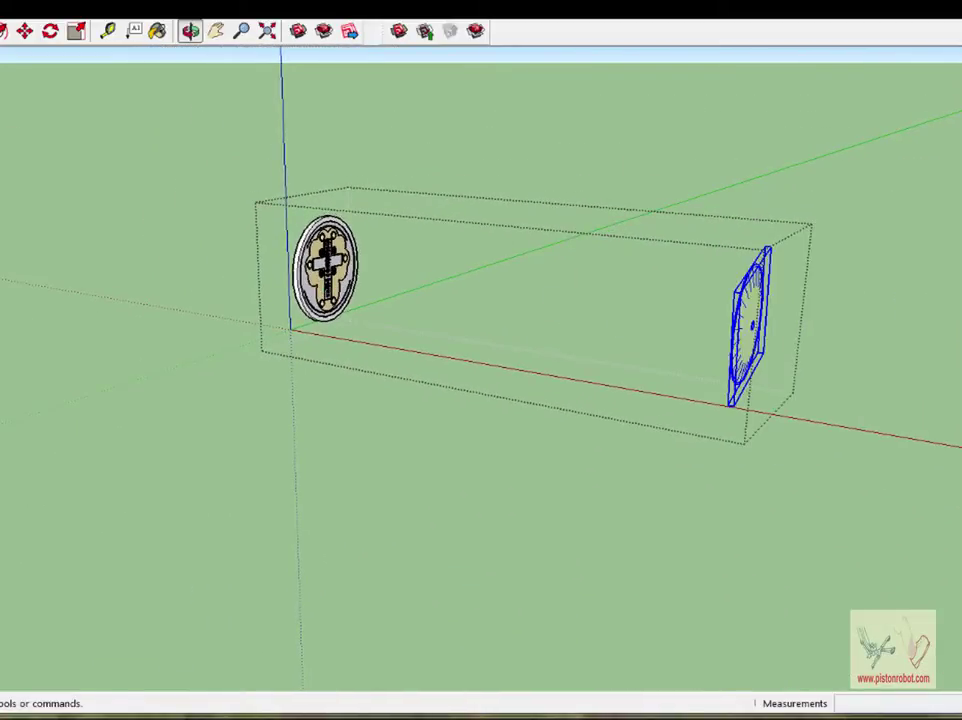
- Hide the far blue wireframe disc and orbit so the medallion faces the camera
key("space")
right_click(730, 312)
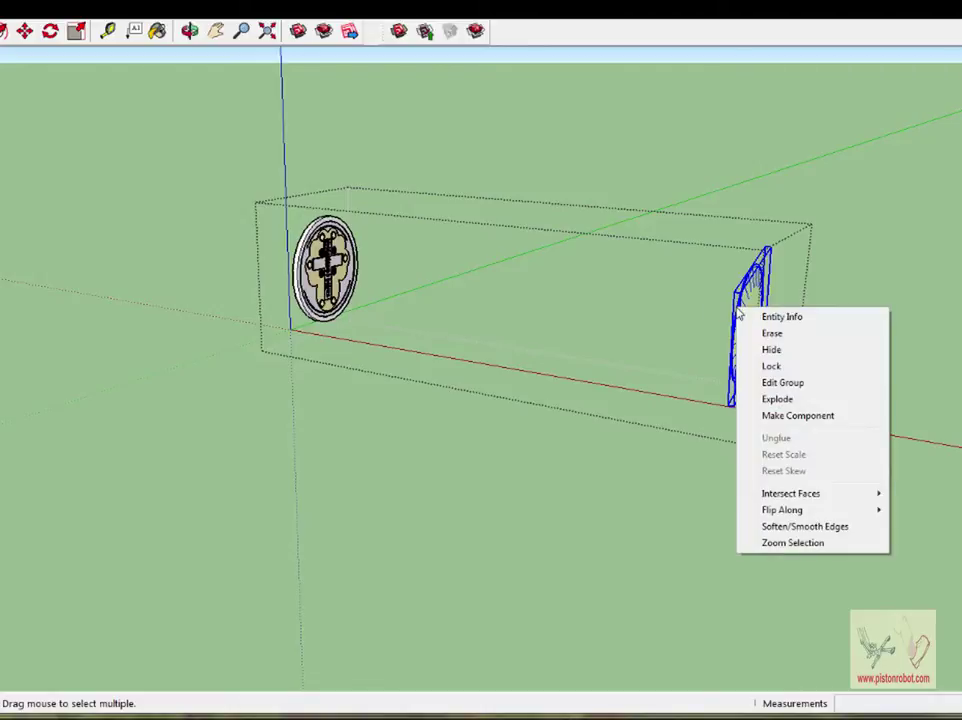
left_click(784, 351)
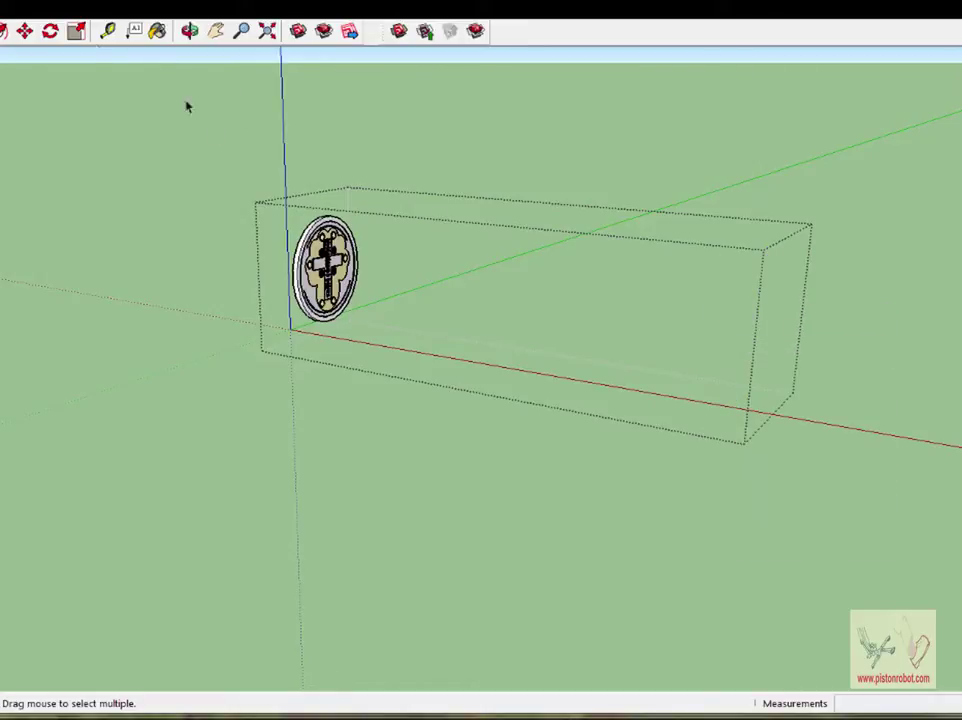
left_click(189, 31)
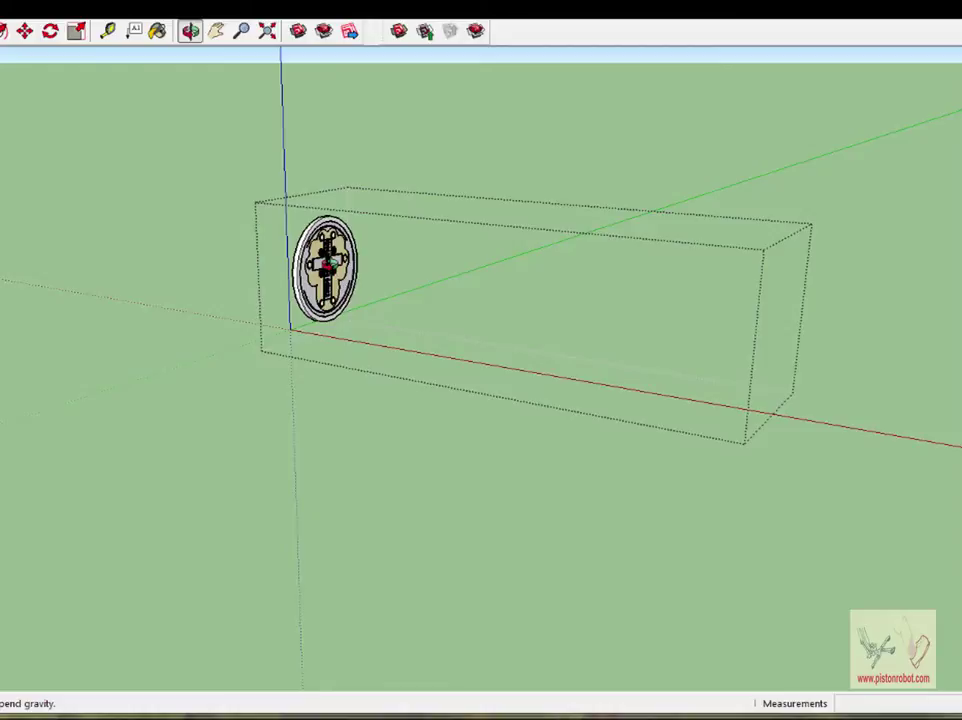
scroll(326, 266, "up", 10)
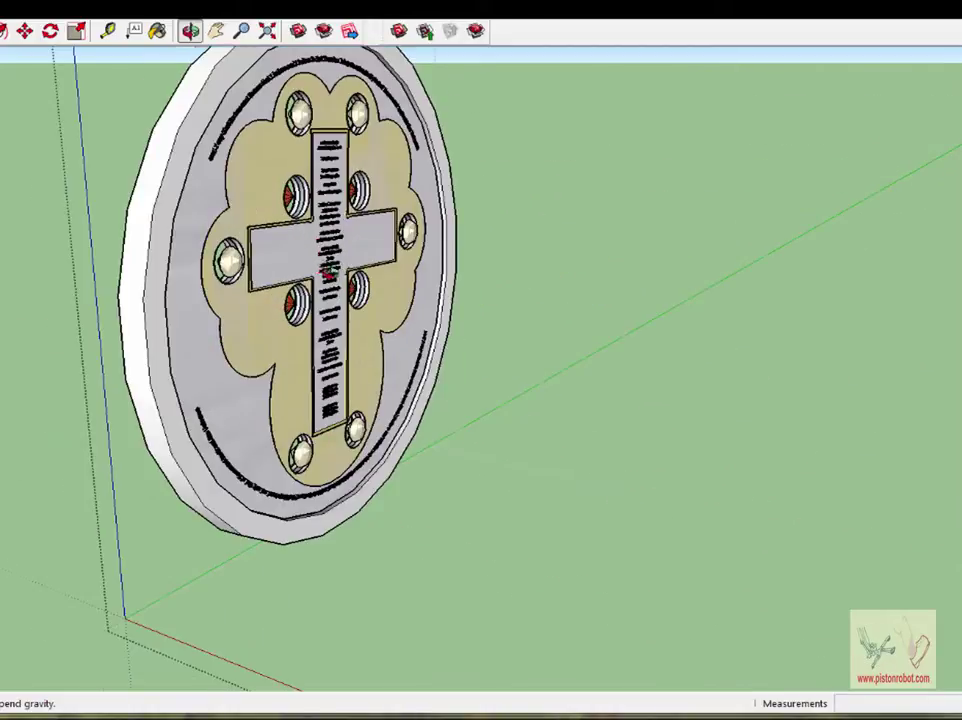
left_click_drag(326, 268, 318, 371)
scroll(364, 358, "up", 3)
scroll(352, 358, "down", 3)
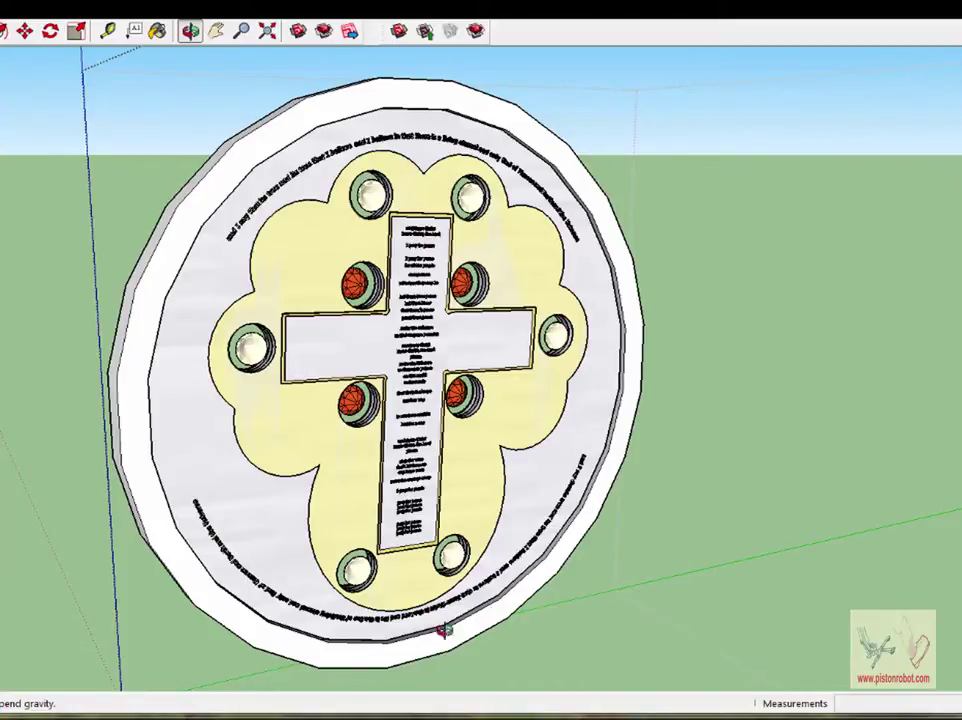
key("space")
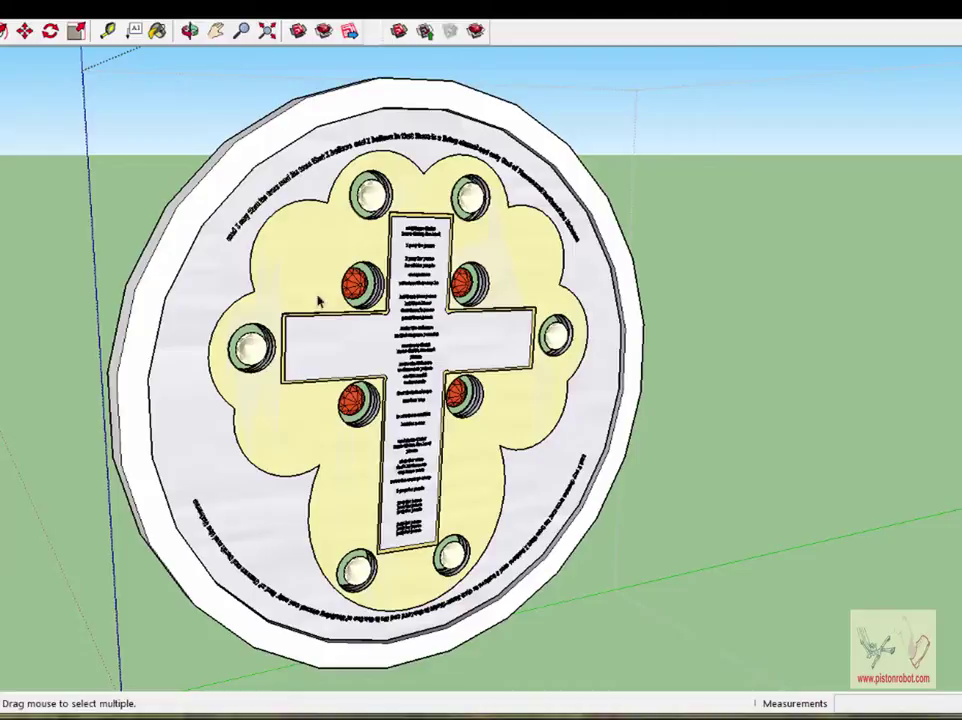
scroll(243, 325, "up", 4)
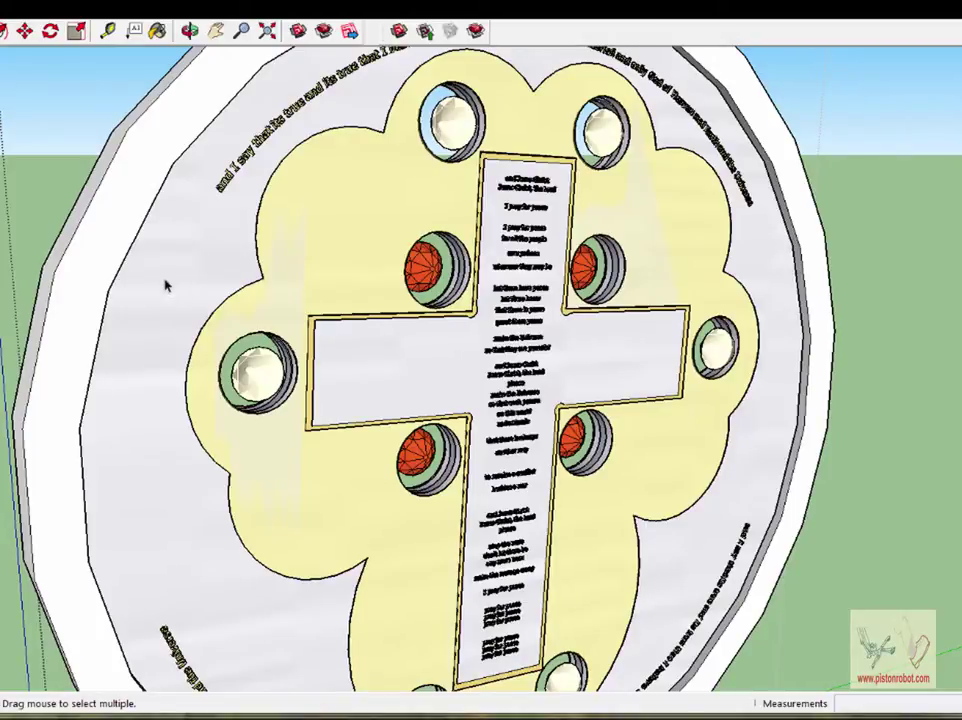
key("o")
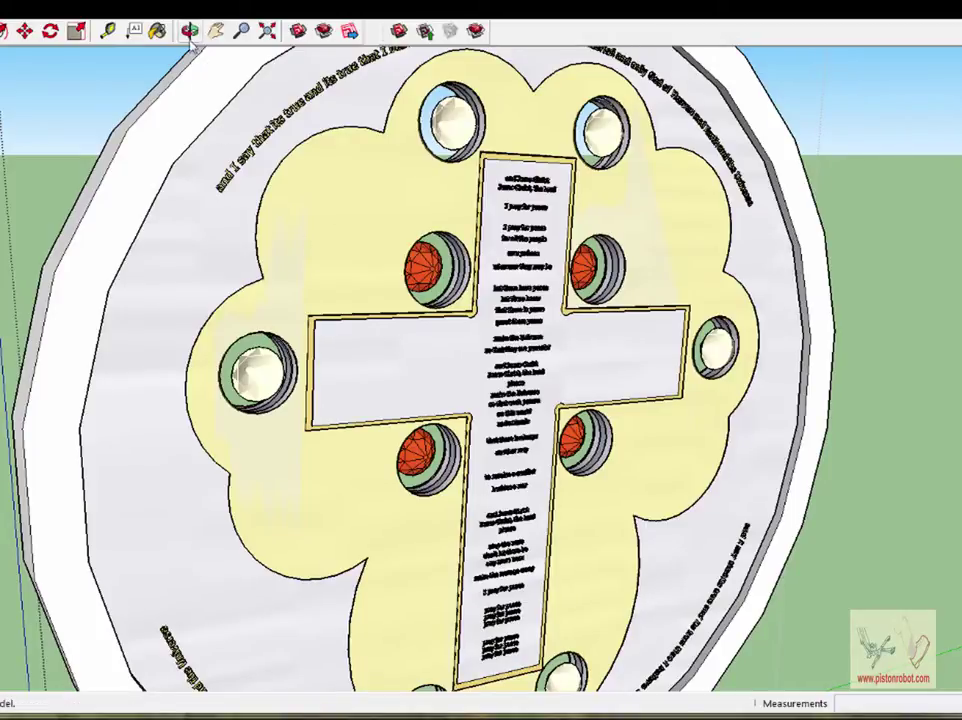
left_click_drag(401, 249, 307, 266)
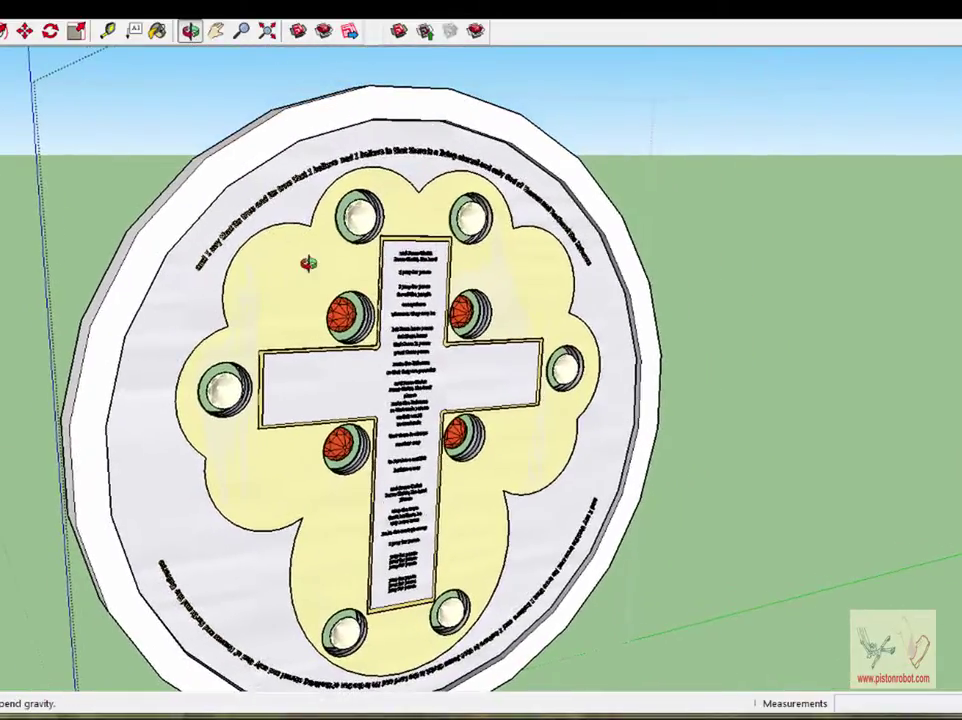
scroll(155, 230, "up", 3)
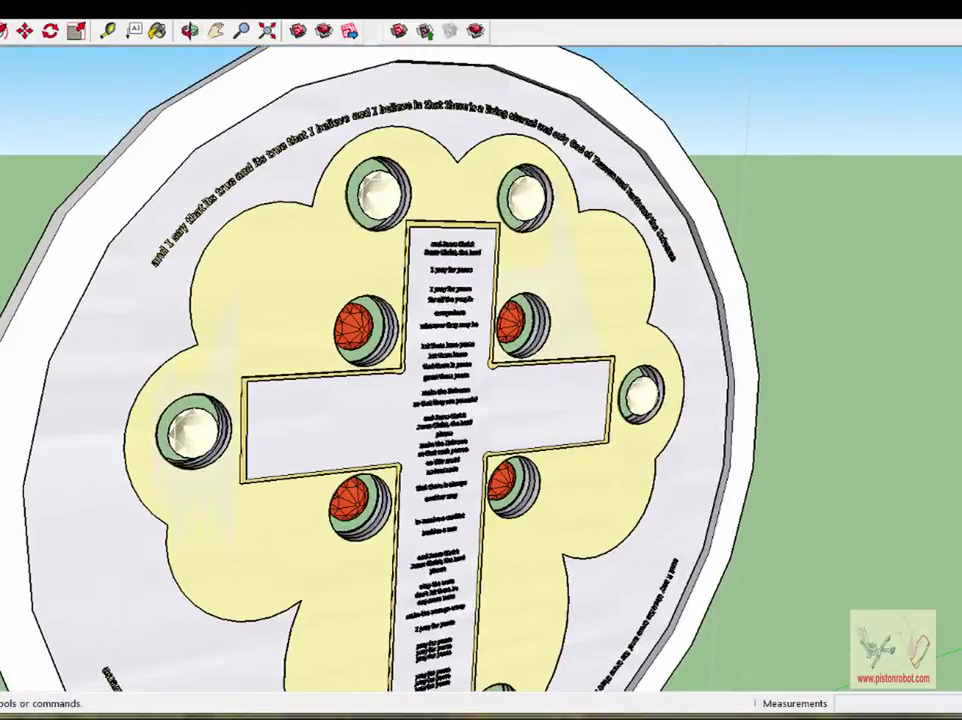
key("space")
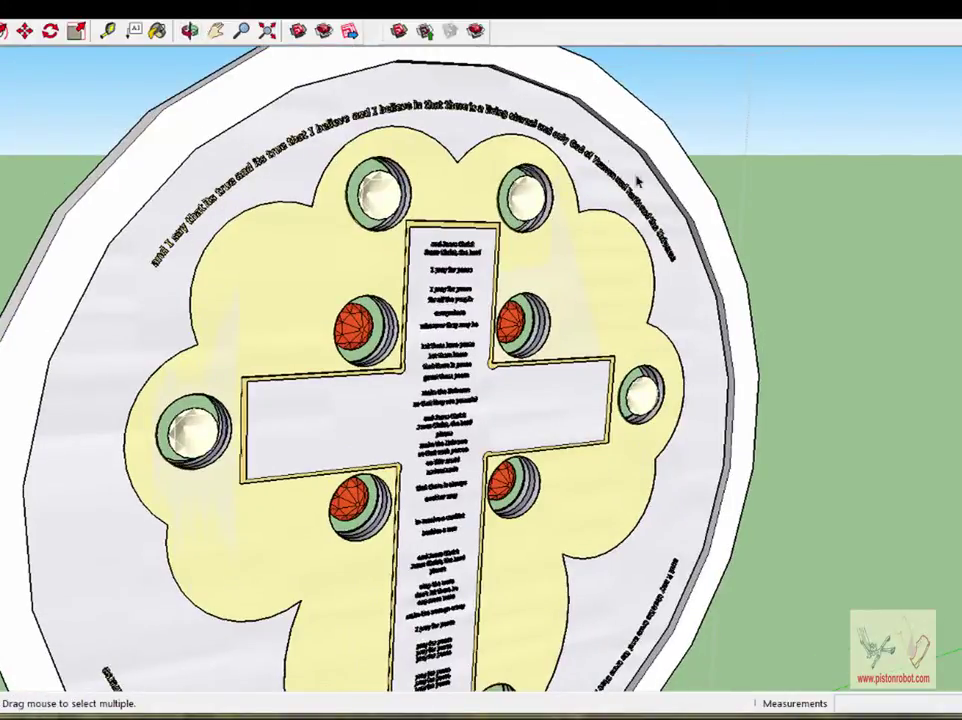
scroll(664, 260, "down", 3)
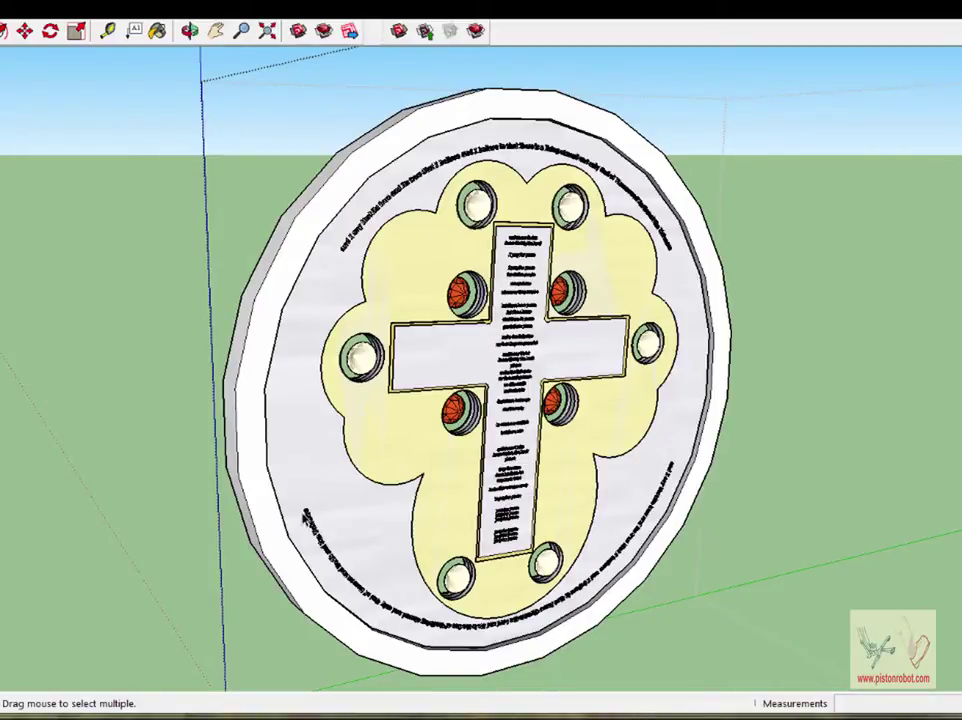
scroll(559, 478, "up", 4)
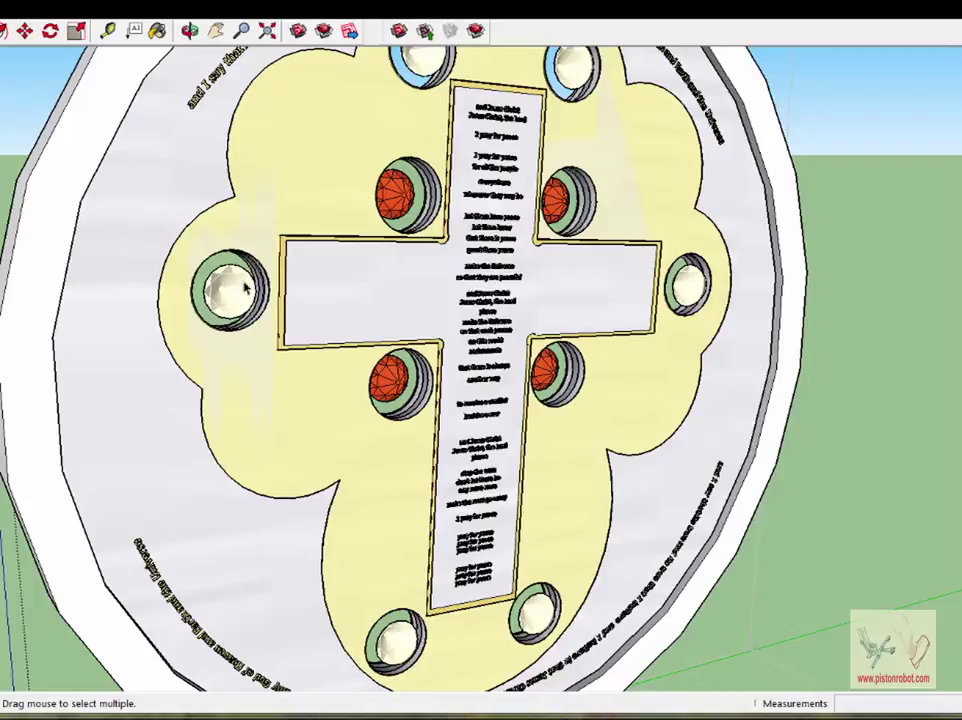
left_click(189, 30)
left_click_drag(202, 113, 117, 357)
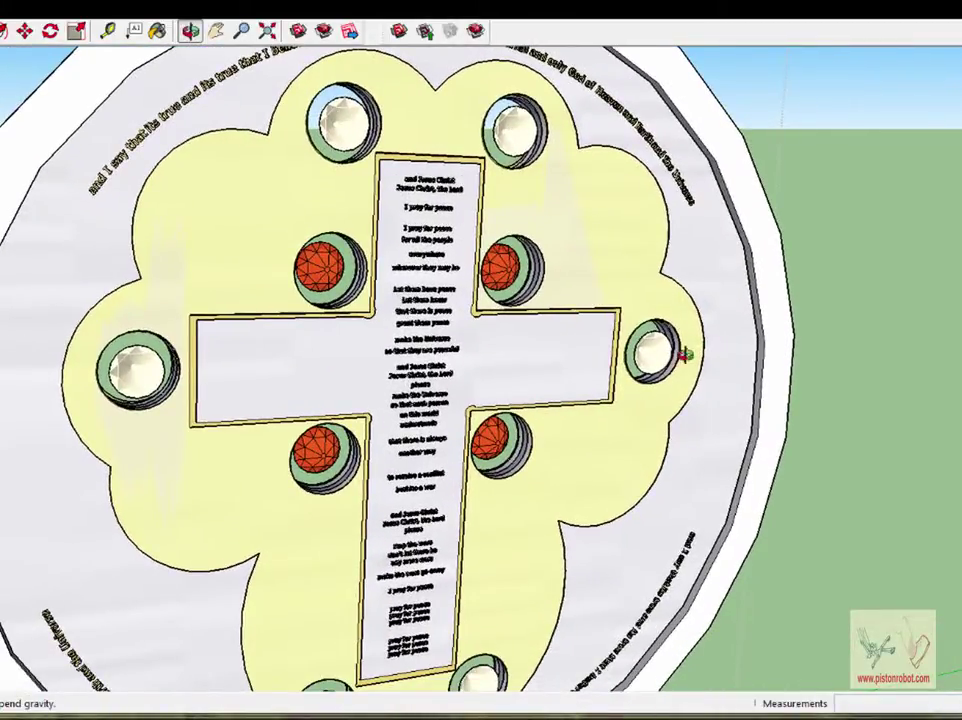
left_click_drag(515, 583, 303, 628)
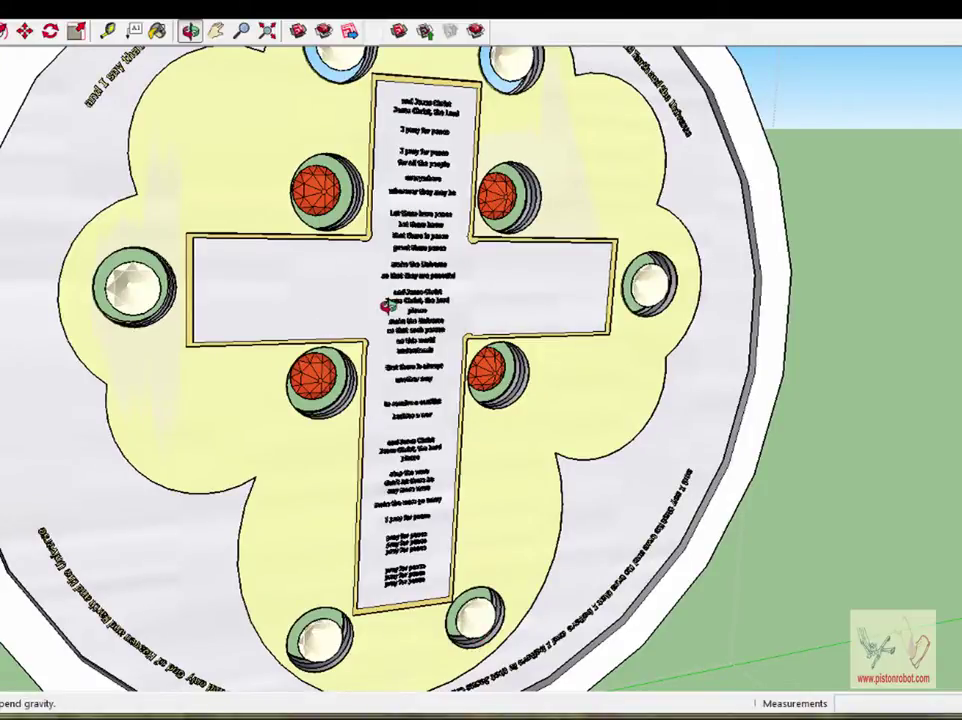
left_click_drag(312, 316, 457, 354)
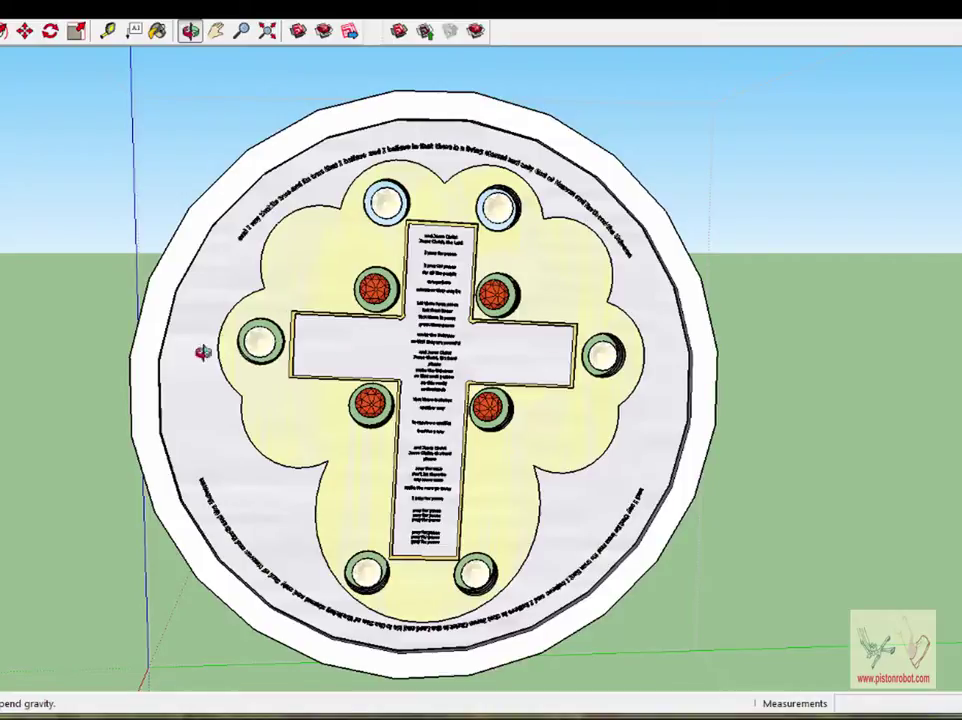
- Orbit and zoom to view the prayer text, gold cross and rubies at an angle, revealing the rim
left_click_drag(206, 350, 290, 390)
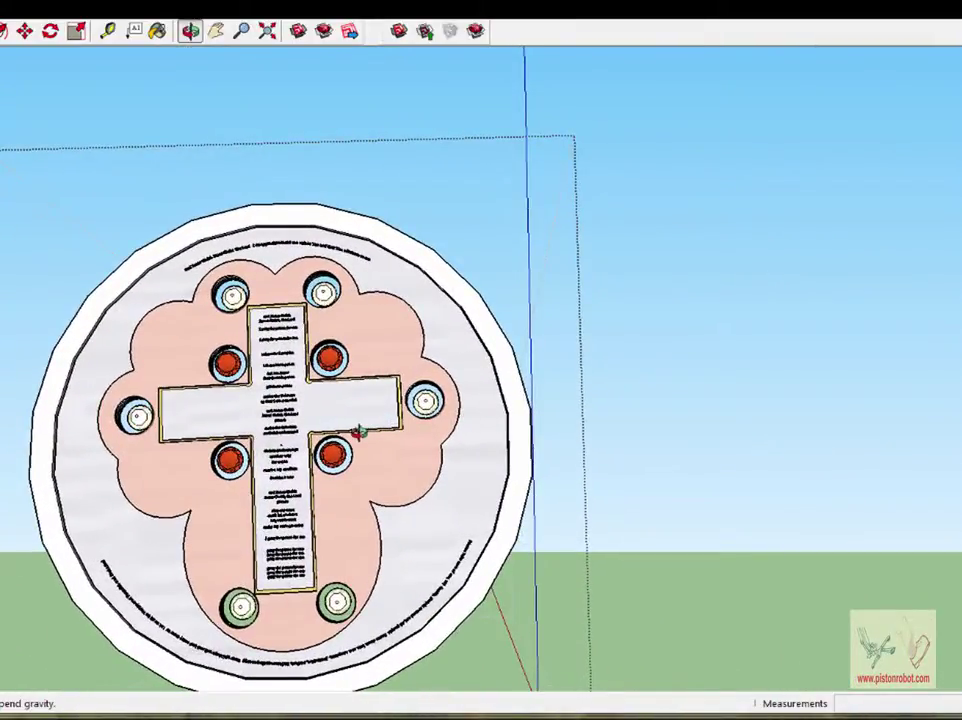
scroll(311, 412, "up", 3)
mouse_move(230, 393)
left_mouse_down()
mouse_move(262, 381)
mouse_move(202, 378)
mouse_move(337, 386)
mouse_move(243, 391)
left_mouse_up()
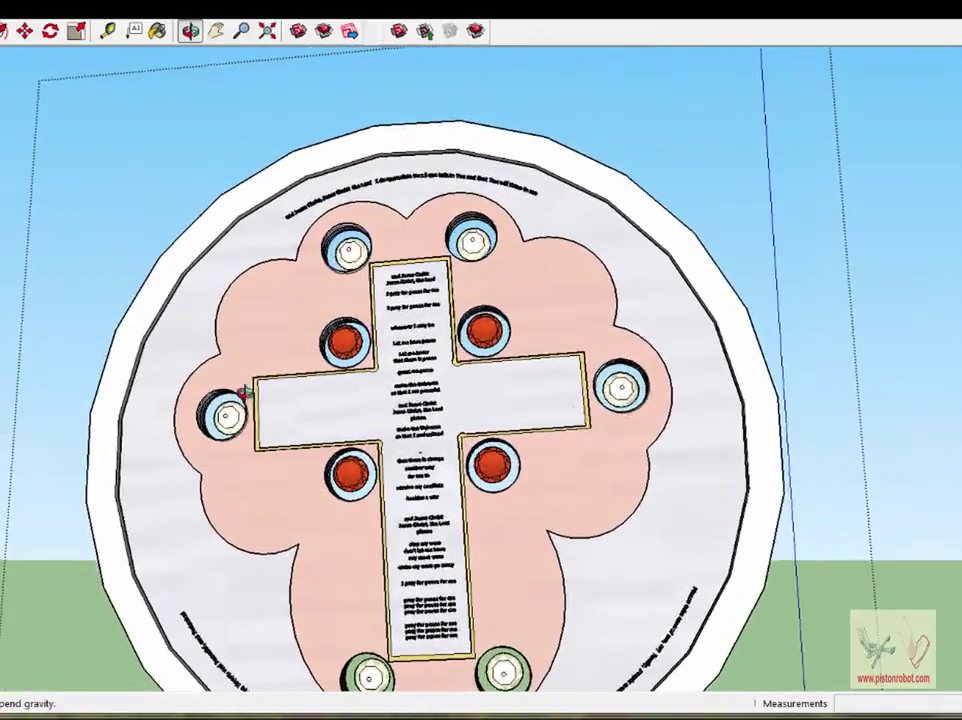
scroll(368, 326, "up", 5)
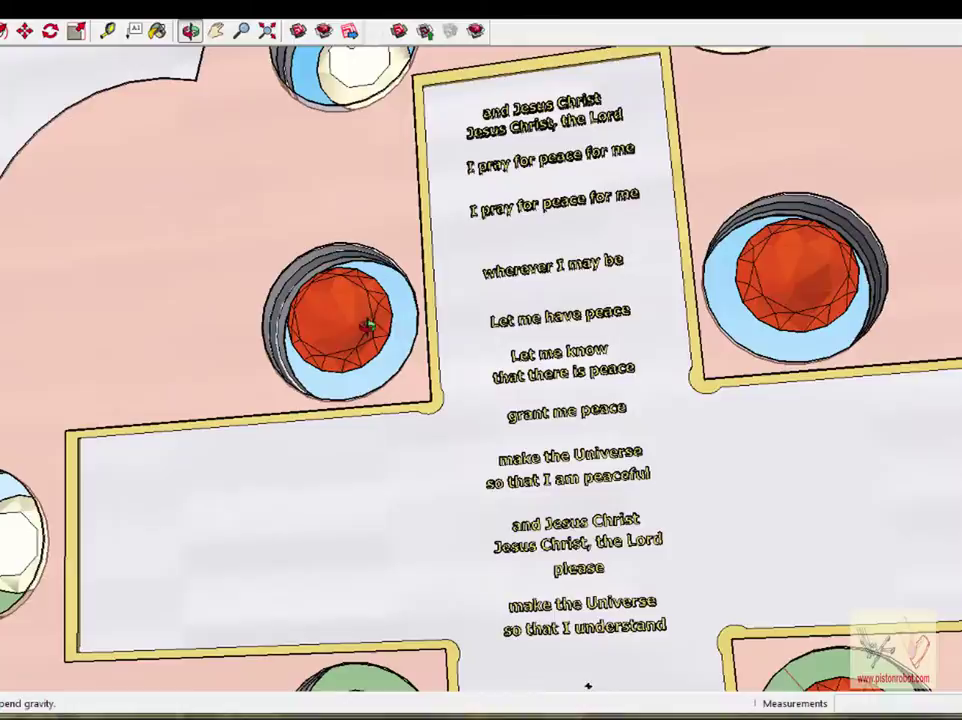
scroll(368, 326, "down", 3)
left_click_drag(368, 326, 406, 345)
left_click_drag(700, 318, 640, 173)
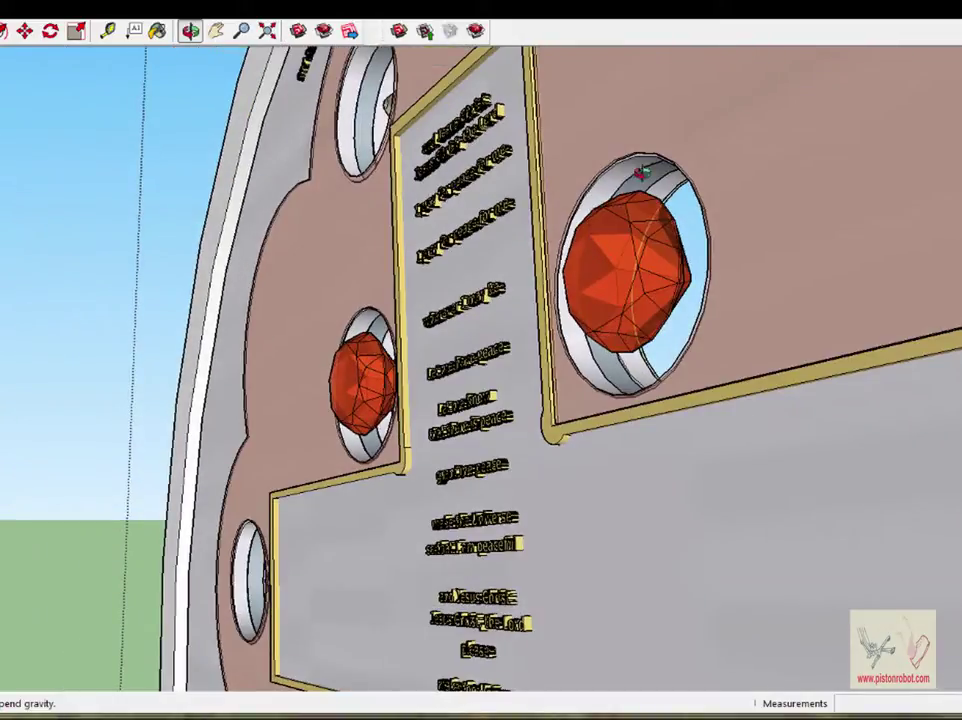
left_click_drag(677, 255, 635, 329)
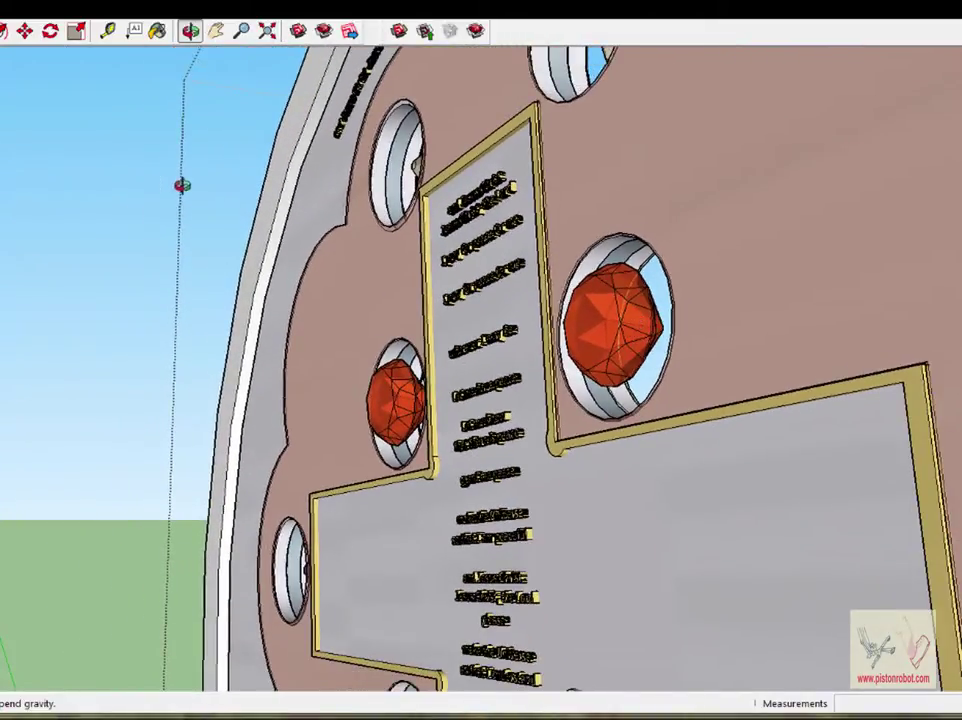
- Drill down through the nested medallion groups to the cross, text and gems group, selecting the ruby
key("space")
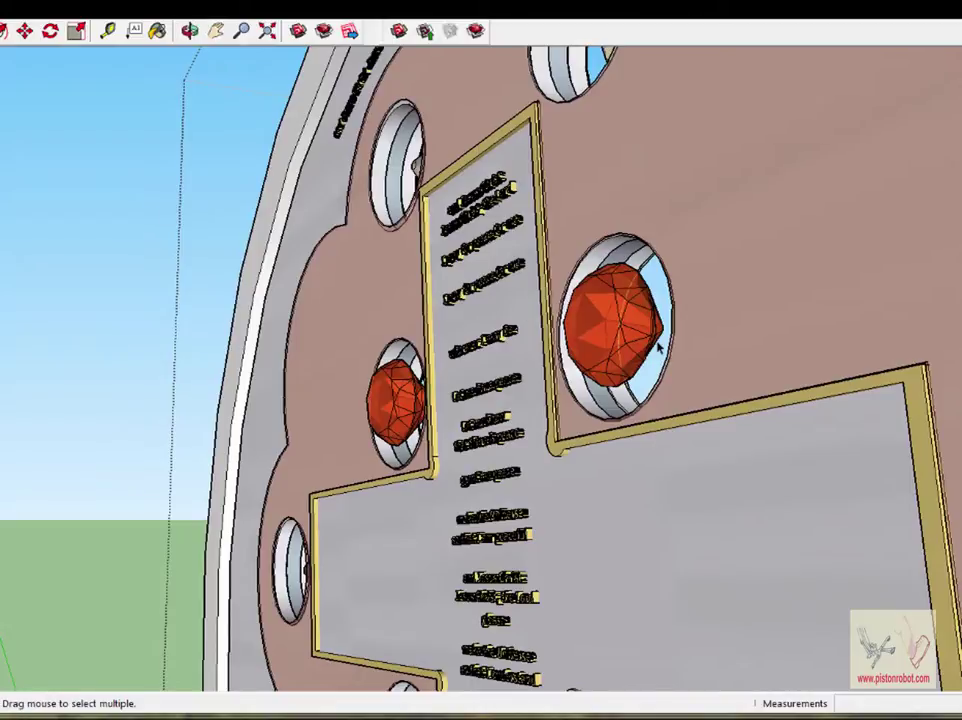
right_click(621, 340)
left_click(662, 405)
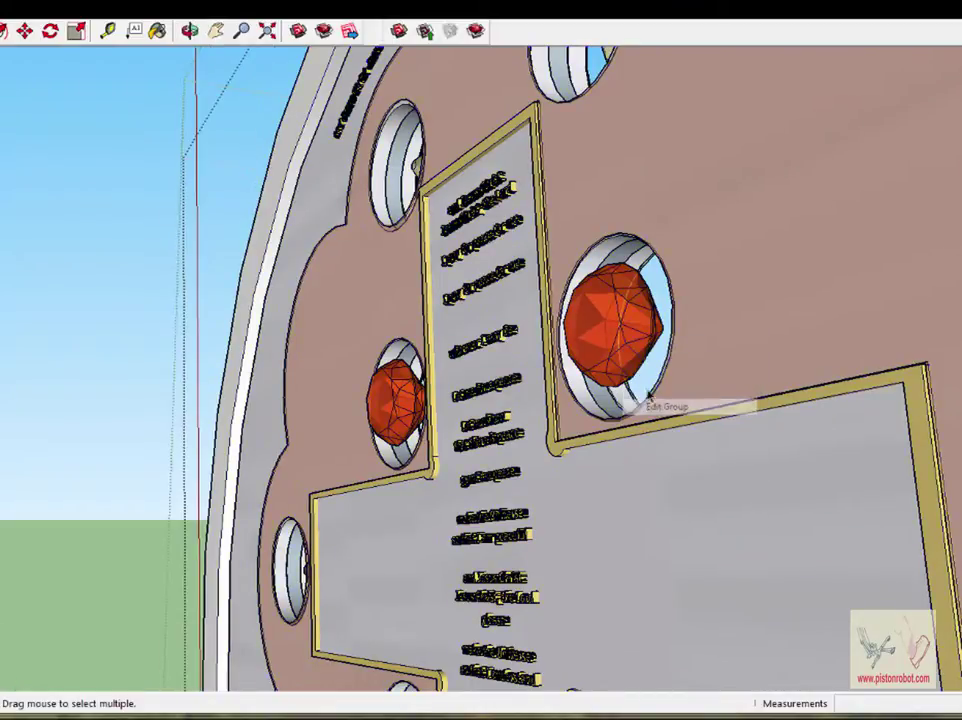
right_click(623, 340)
left_click(659, 406)
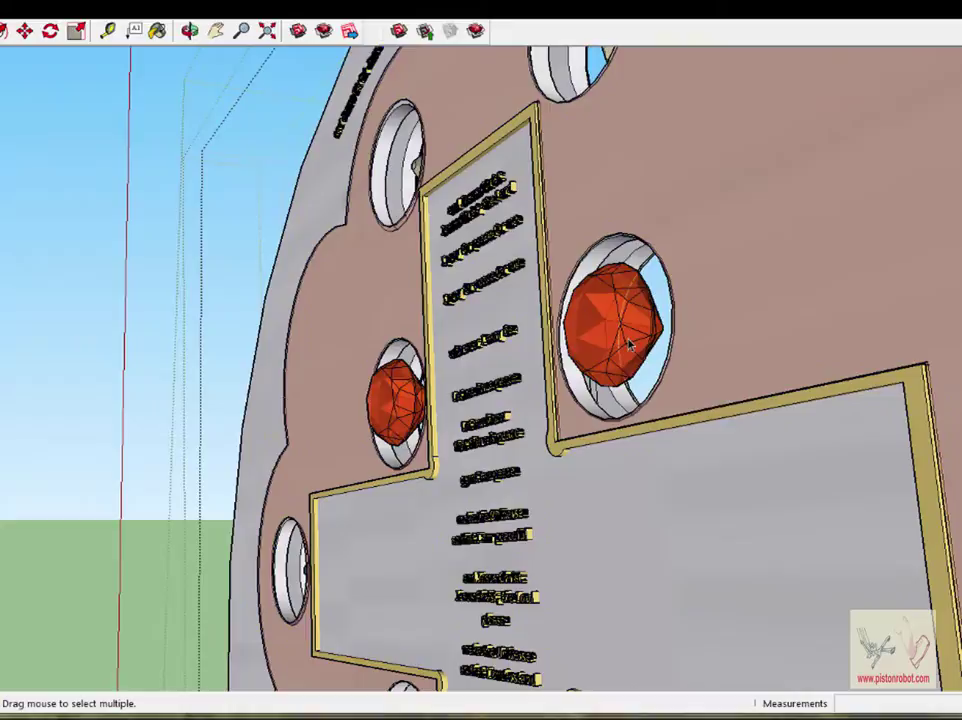
left_click(622, 340)
right_click(621, 340)
left_click(650, 408)
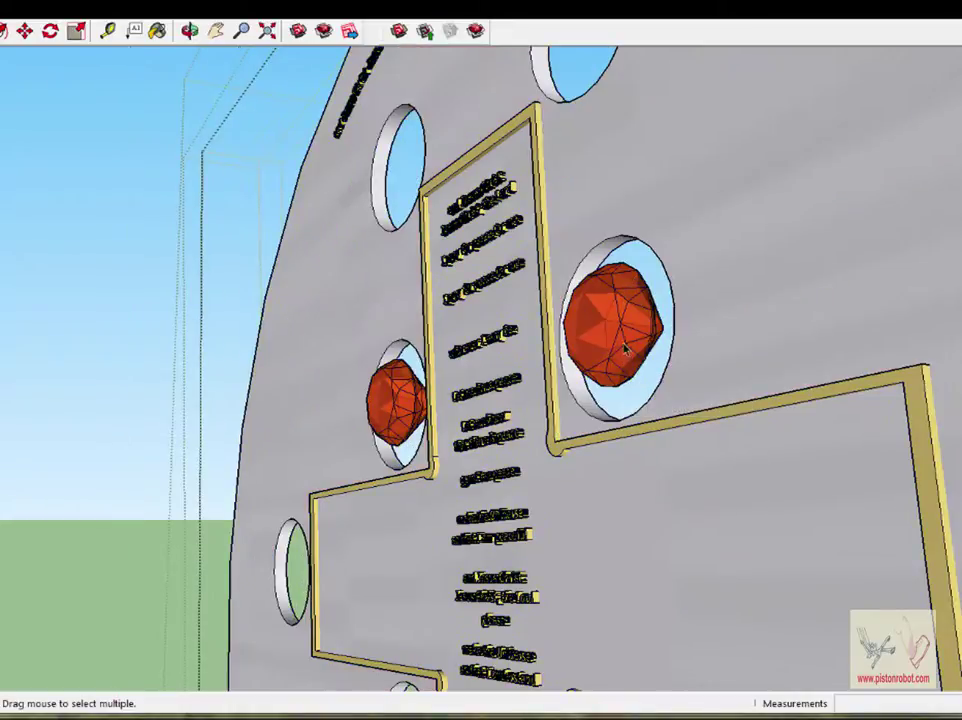
left_click(621, 342)
right_click(621, 342)
left_click(655, 408)
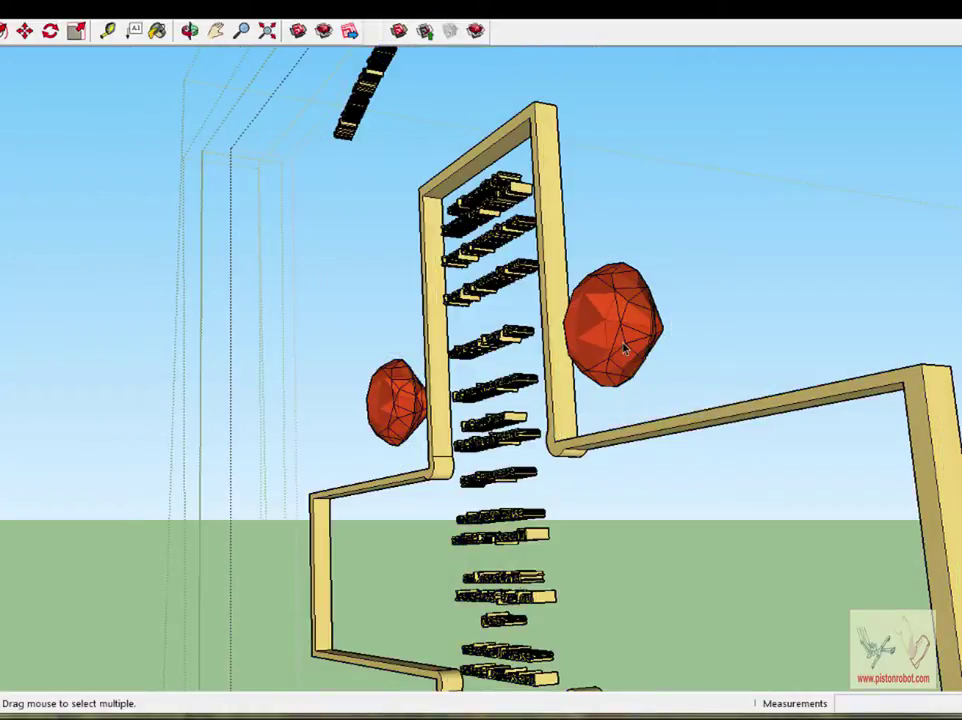
left_click(622, 343)
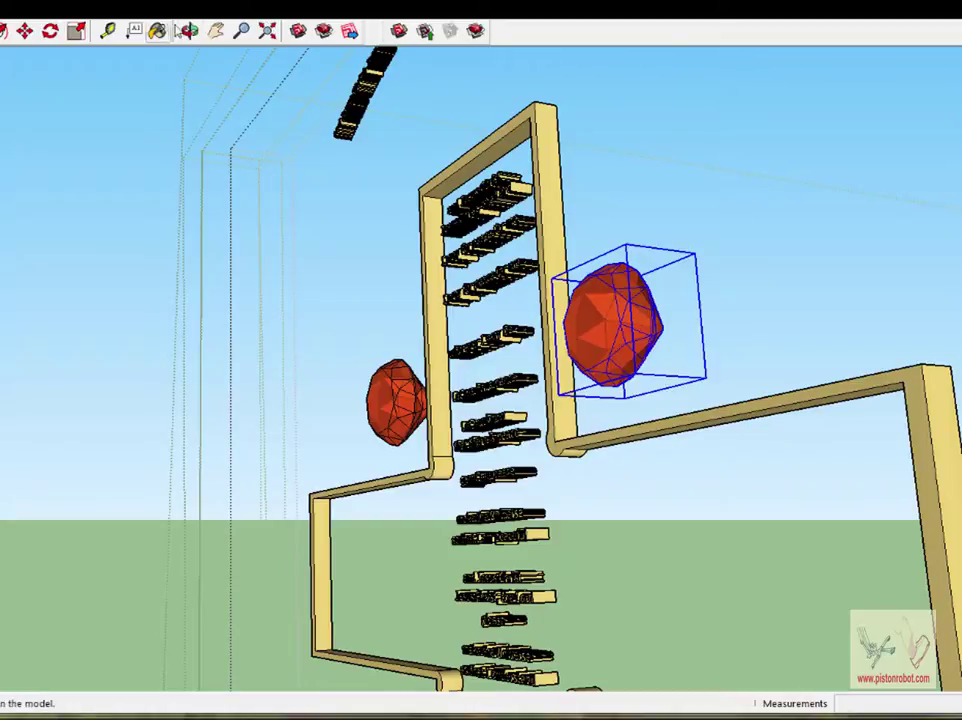
- View the cross and gems side-on, then hide the dark disk and undo it
left_click(189, 30)
left_click_drag(465, 249, 498, 309)
key("space")
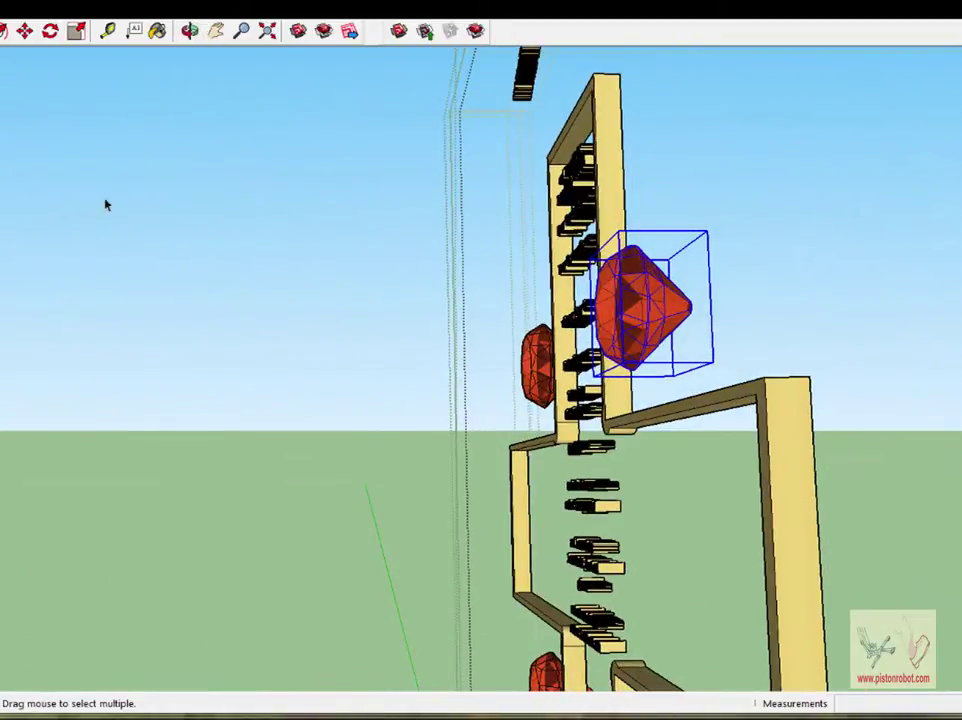
left_click(166, 229)
right_click(629, 315)
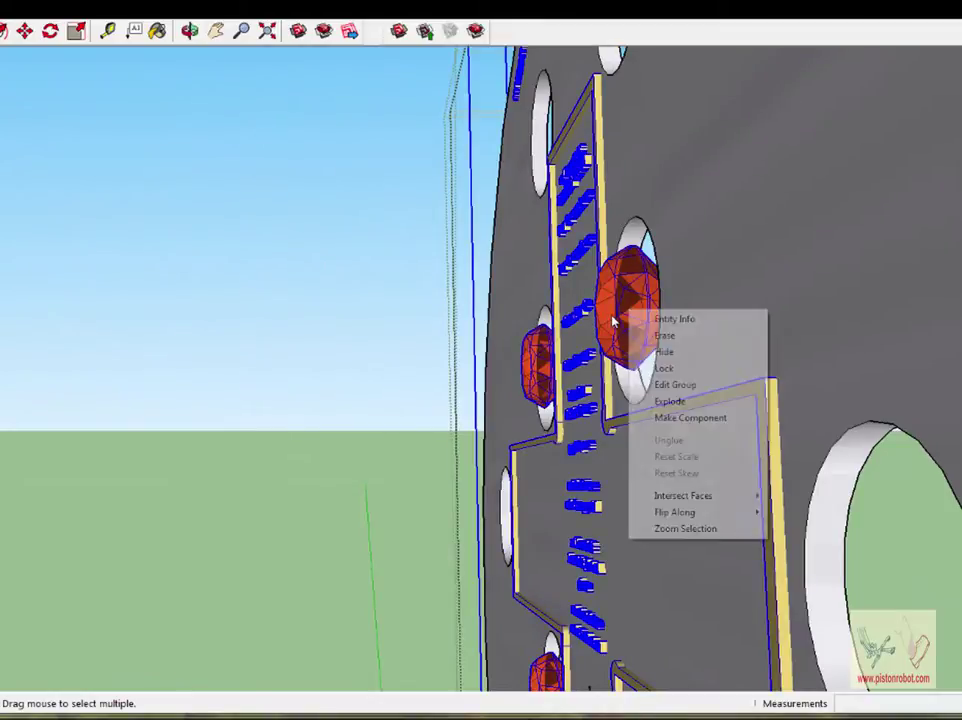
left_click(659, 351)
left_click(660, 316)
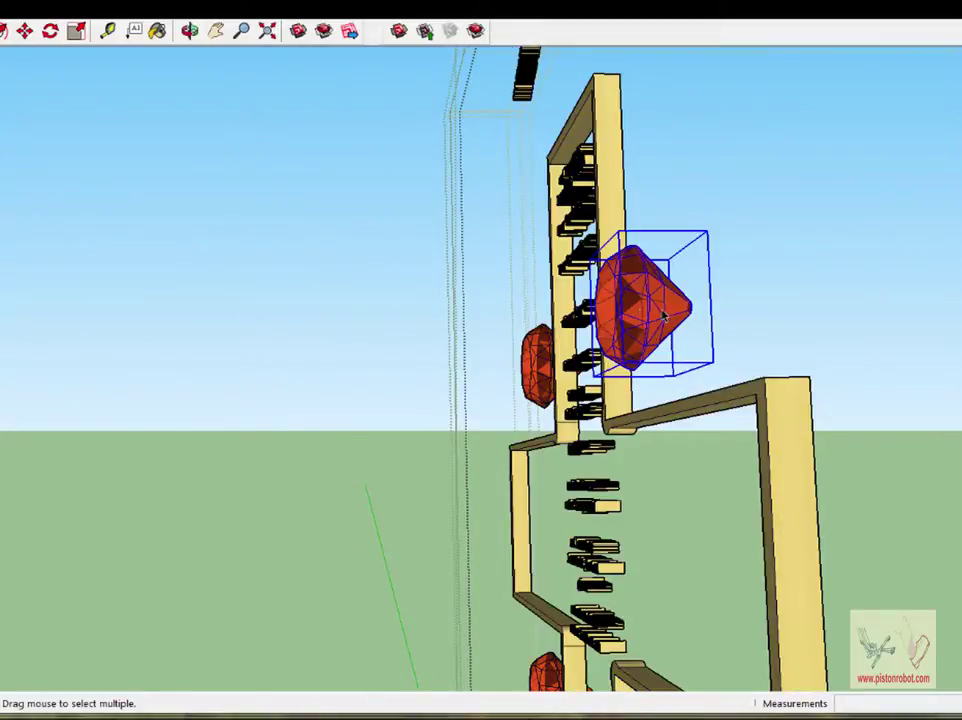
key("ctrl+z")
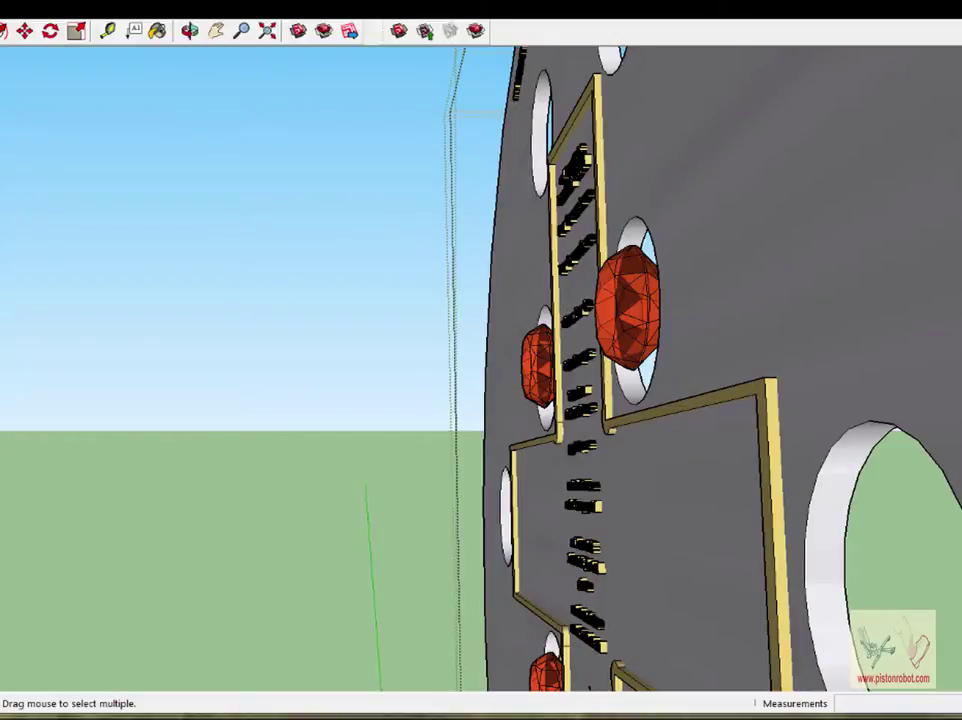
- Hide the dark disk and open the ruby alone with the rest of the model hidden
key("ctrl+a")
right_click(627, 306)
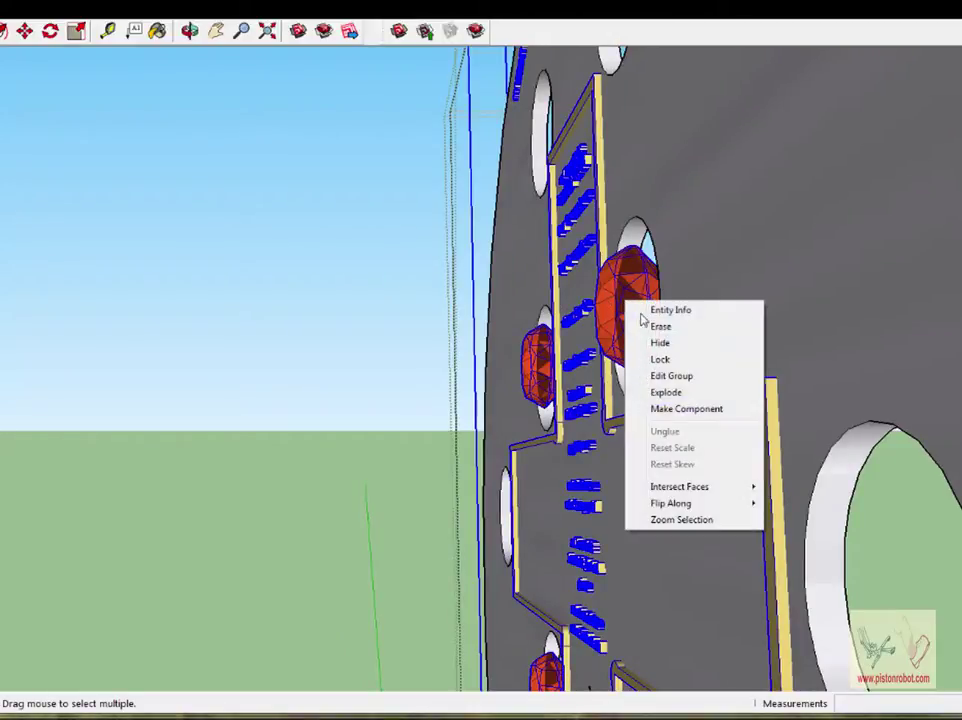
left_click(662, 377)
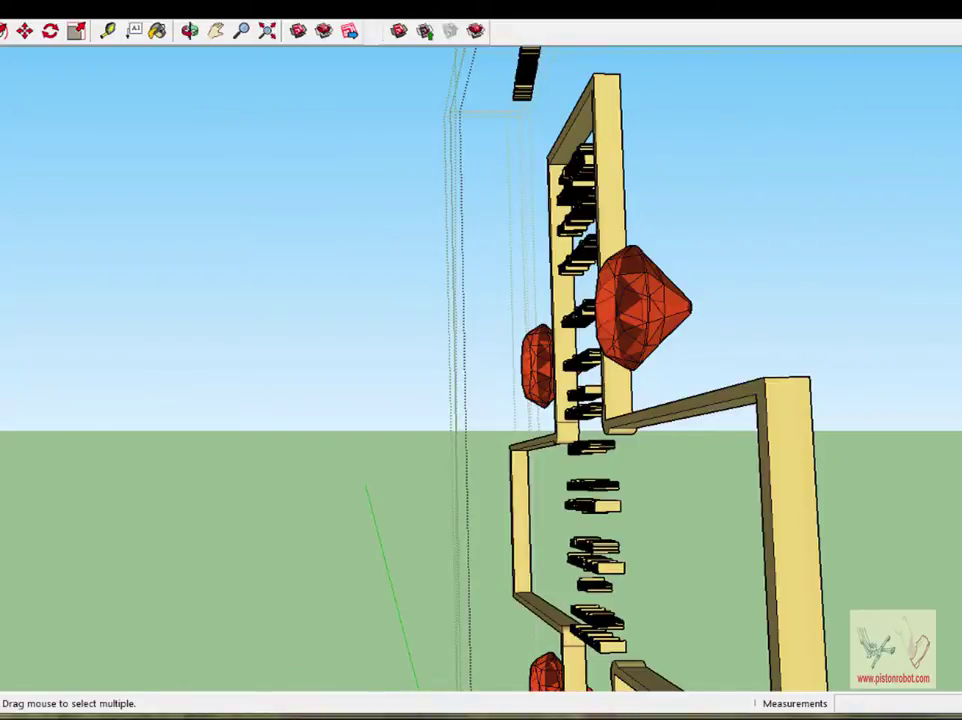
mouse_move(6, 237)
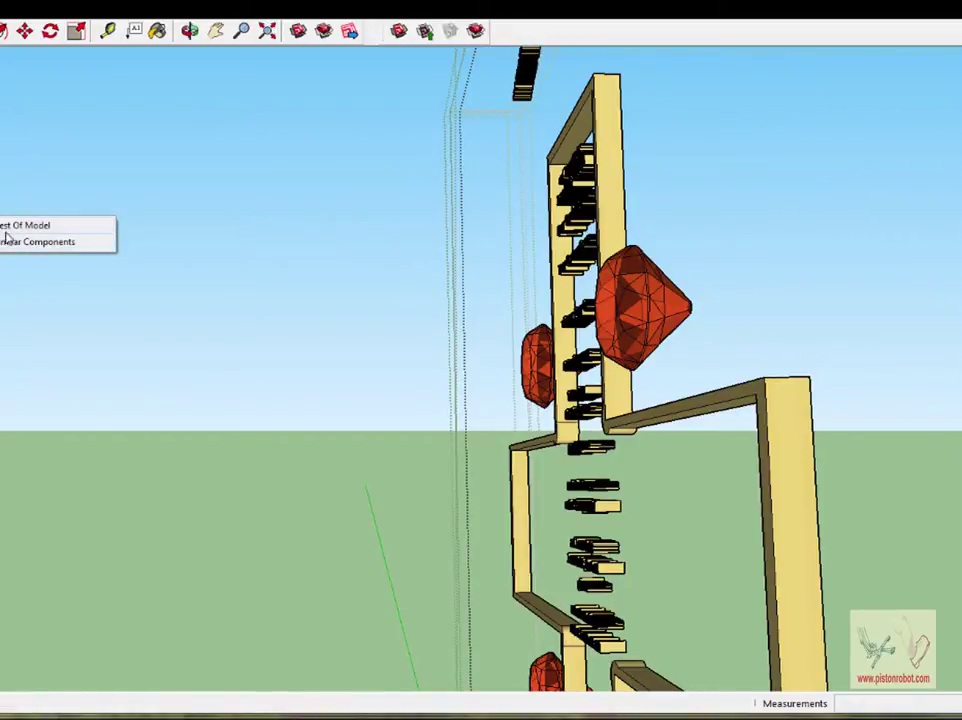
left_click(640, 300)
left_click(640, 300)
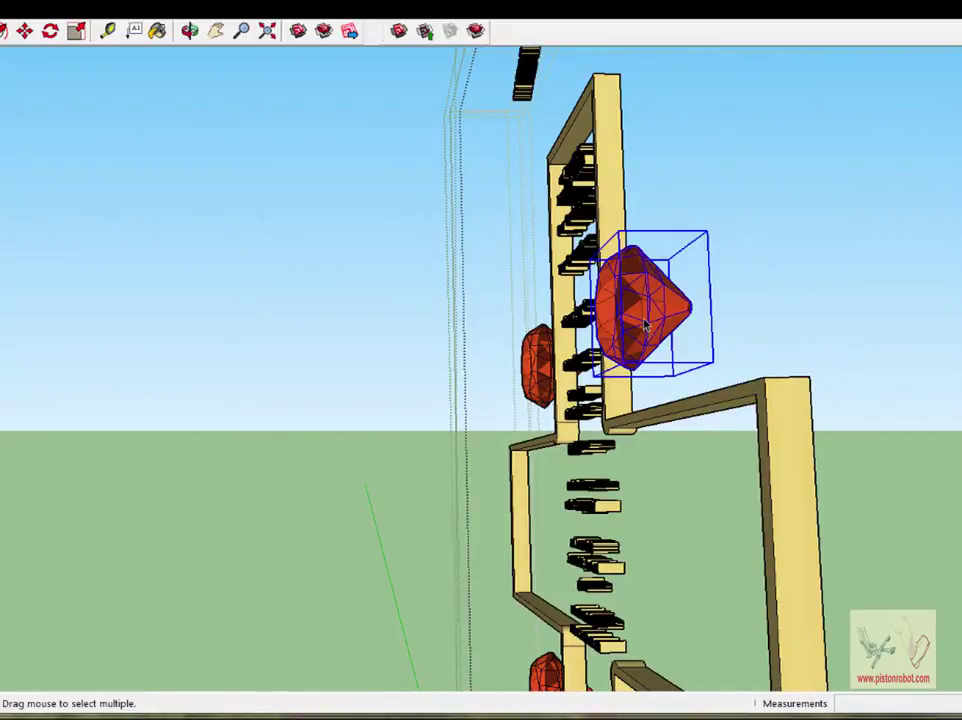
right_click(646, 320)
left_click(673, 392)
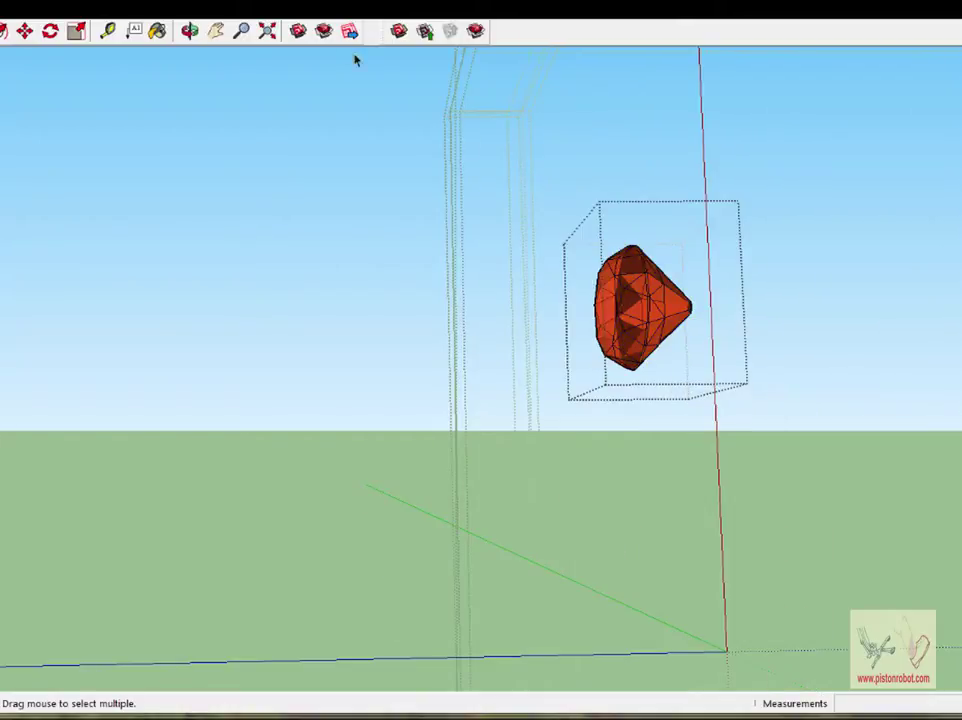
- Orbit and zoom around the isolated ruby to view its faceted top, pointed underside and sides
left_click(189, 30)
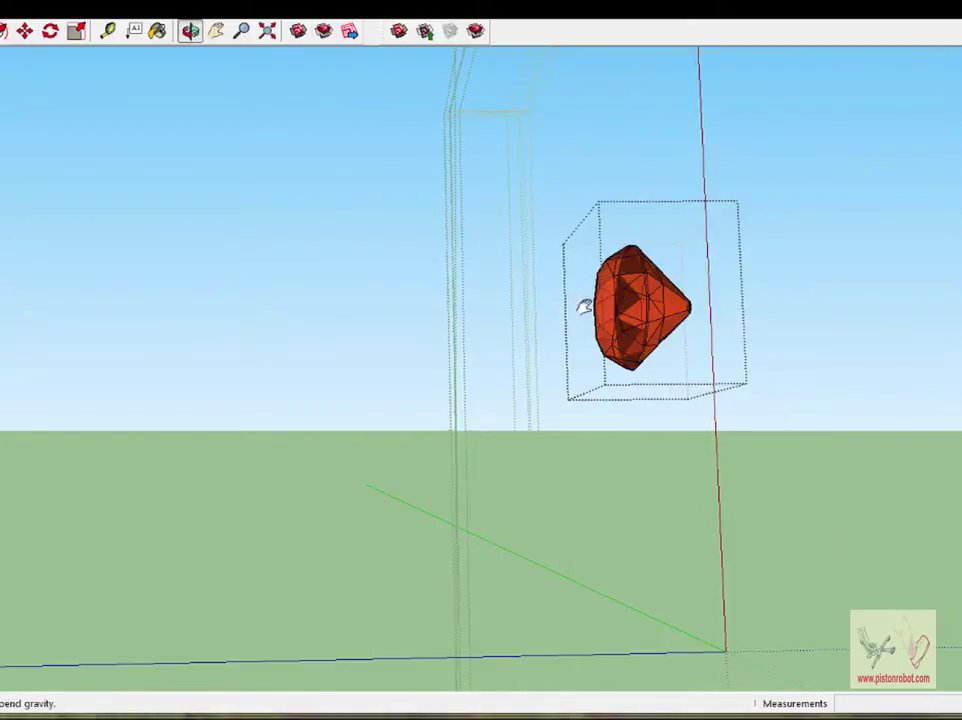
left_click_drag(583, 307, 267, 318)
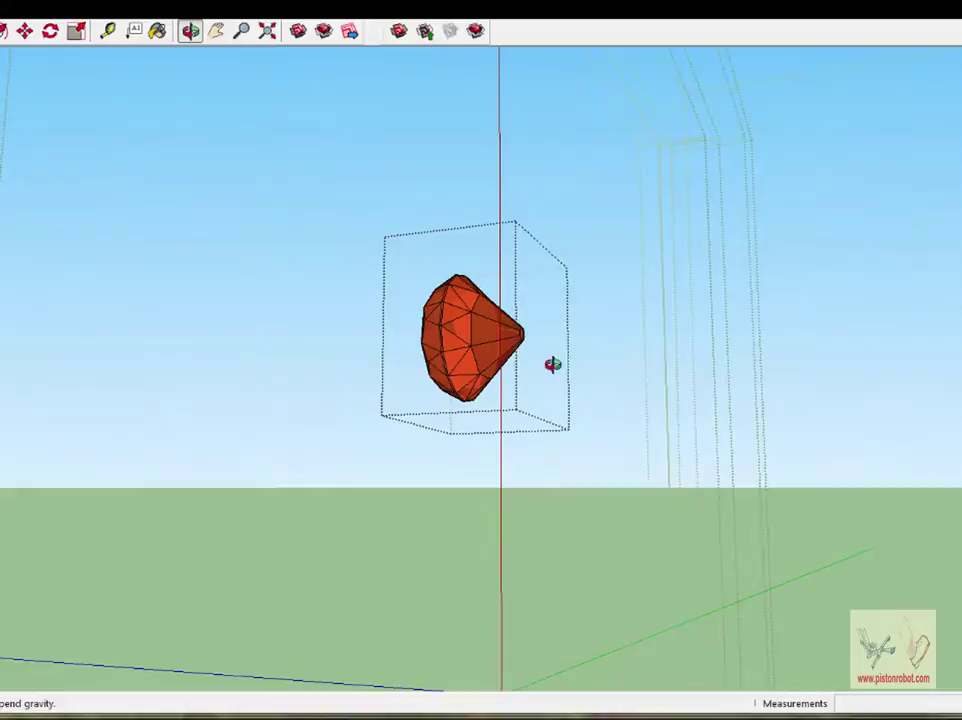
left_click_drag(553, 364, 157, 150)
scroll(484, 328, "up", 3)
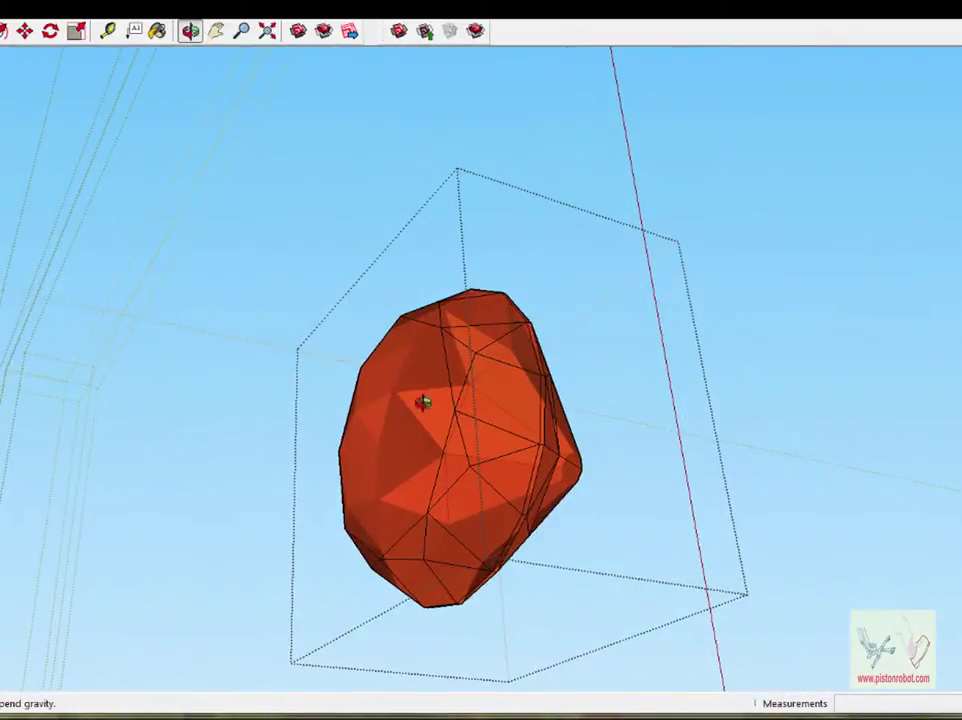
left_click_drag(423, 402, 464, 367)
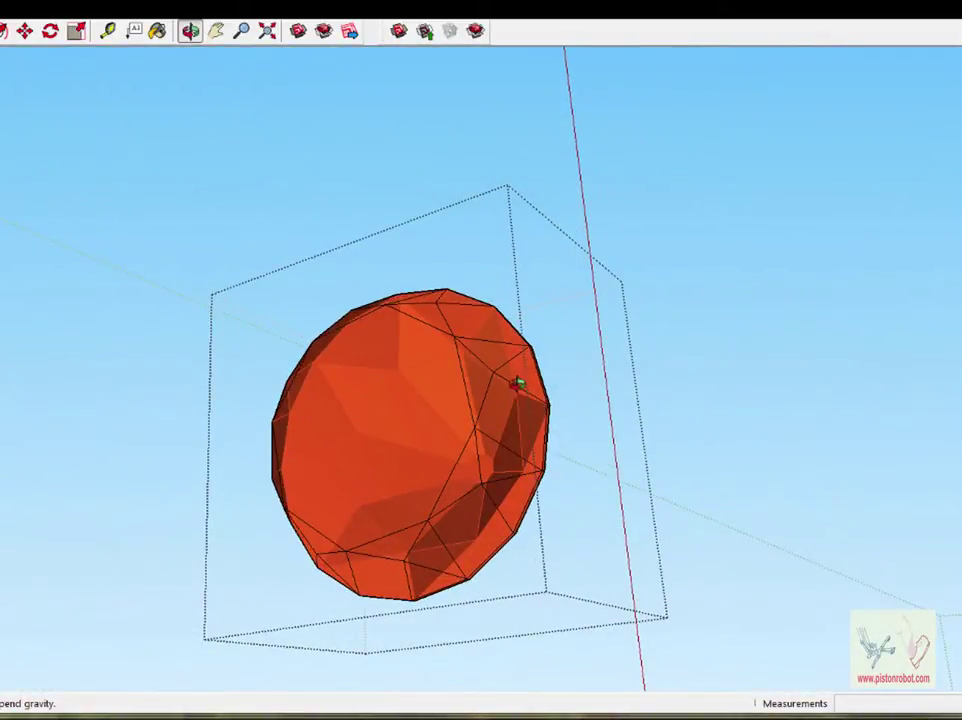
left_click_drag(443, 413, 535, 259)
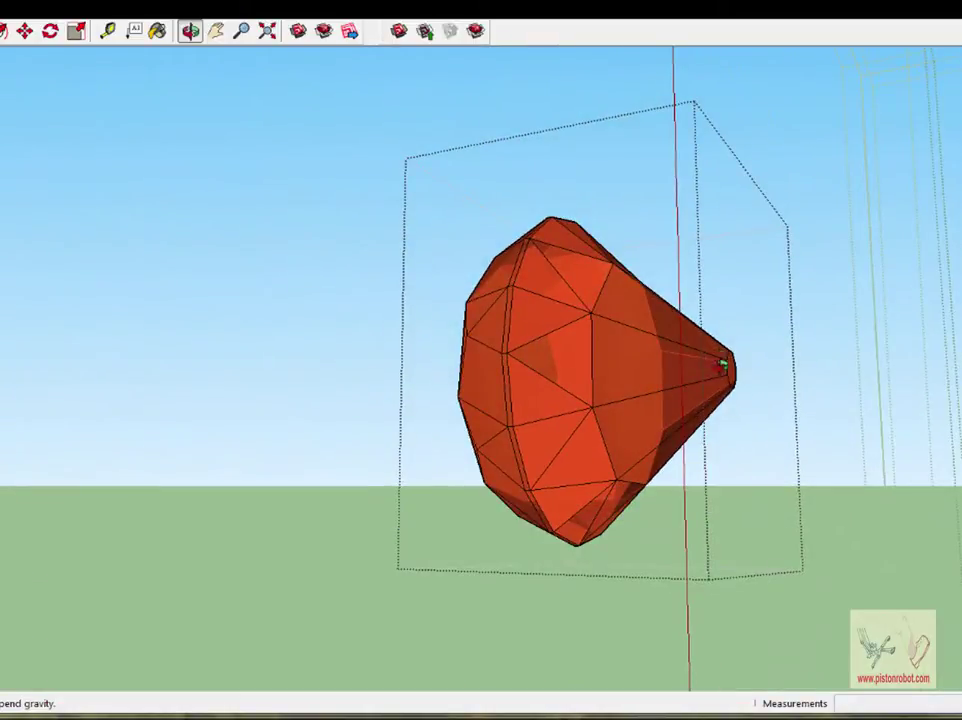
left_click_drag(722, 365, 292, 410)
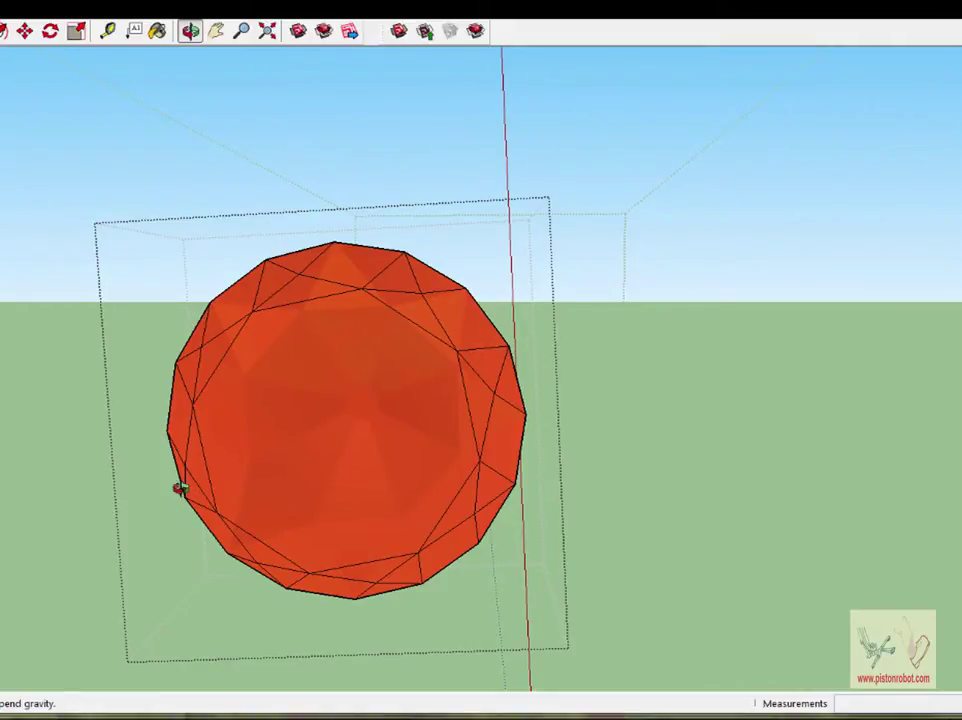
- Tape-measure the ruby edge to edge to confirm 2 mm, then return to Select
left_click(107, 30)
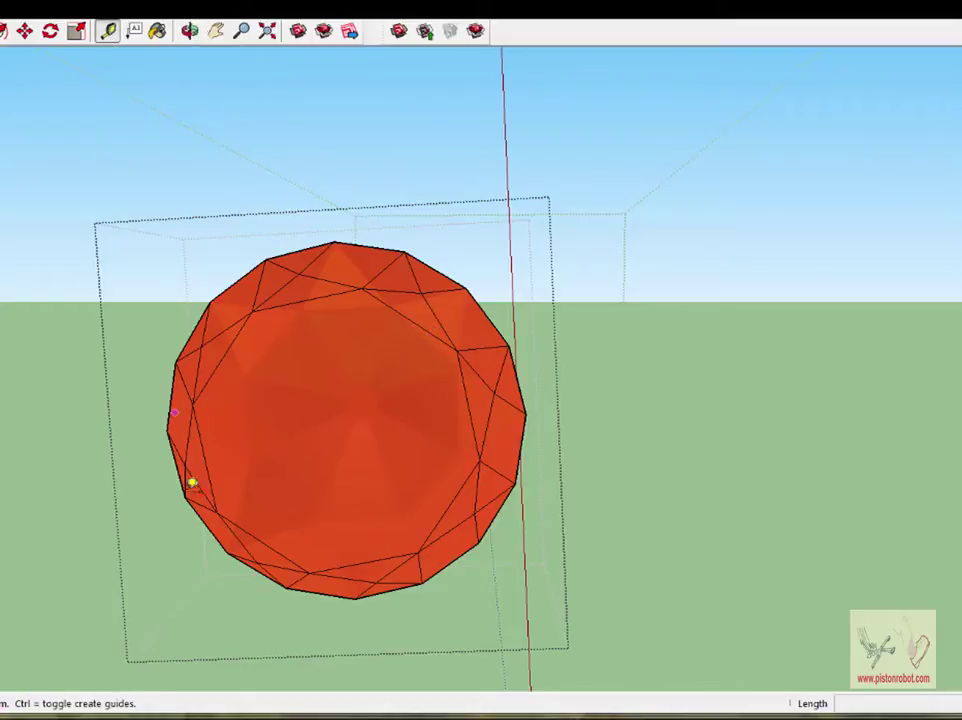
left_click(188, 497)
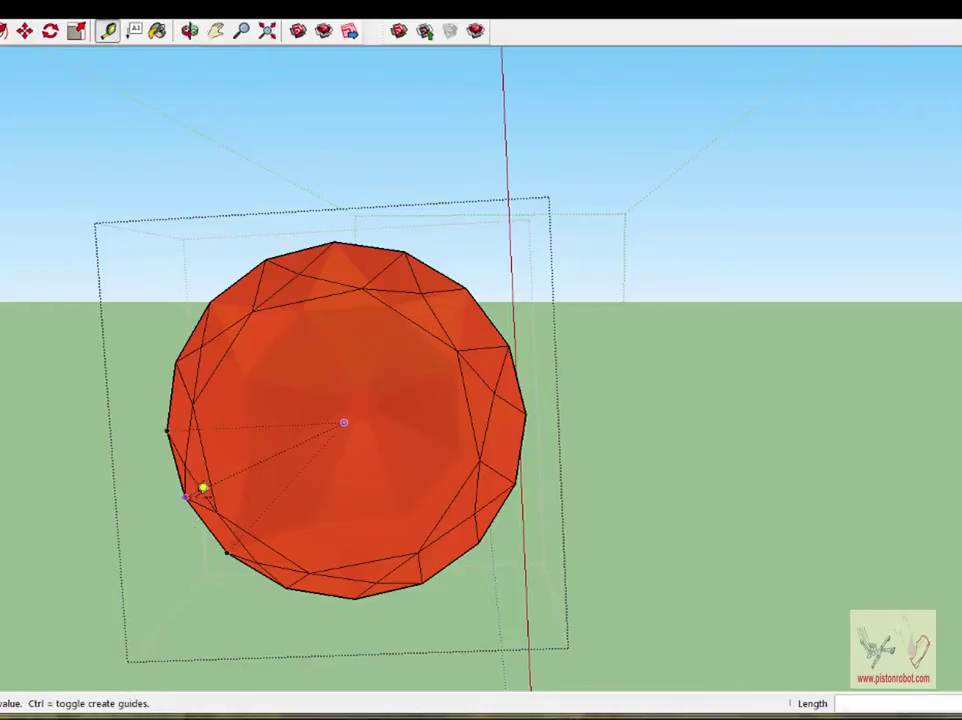
left_click(510, 344)
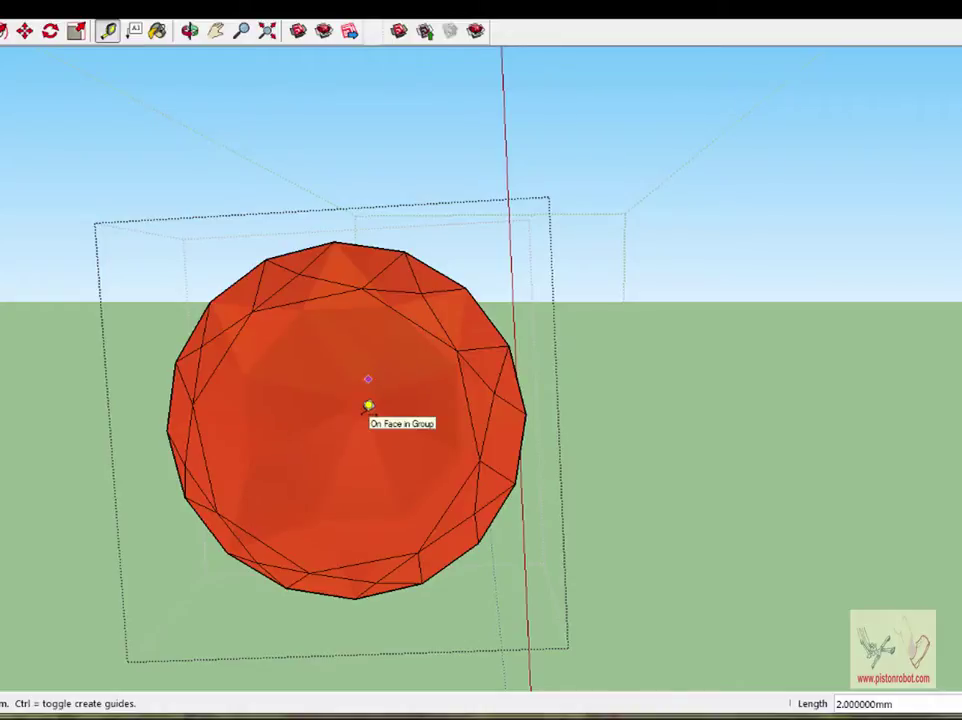
scroll(352, 393, "down", 3)
key("space")
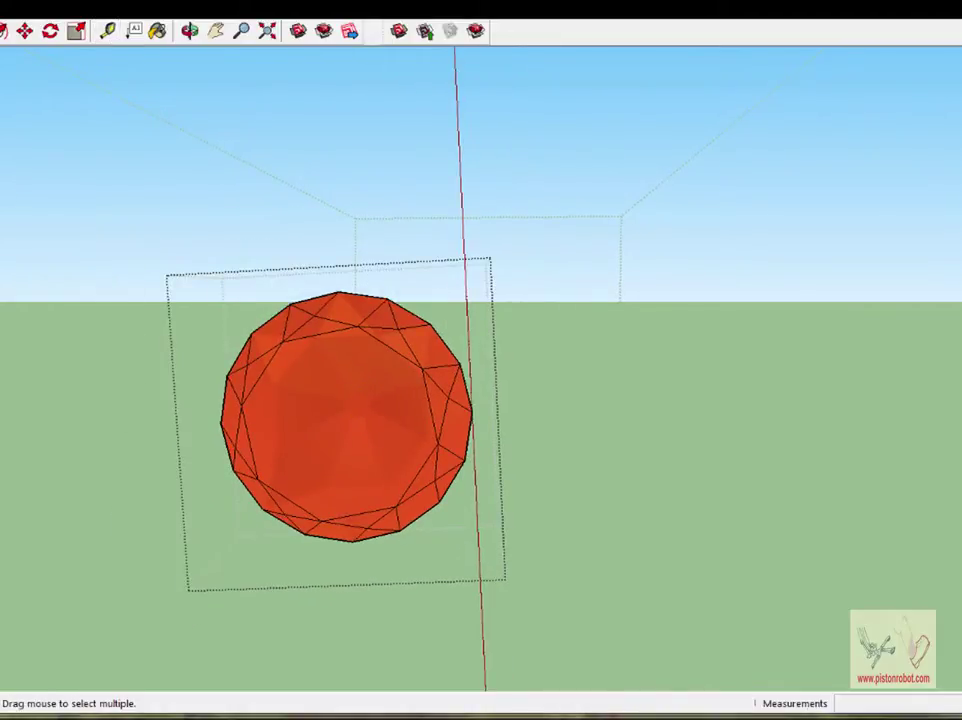
- Open and then close the group to show the full medallion
scroll(300, 320, "down", 6)
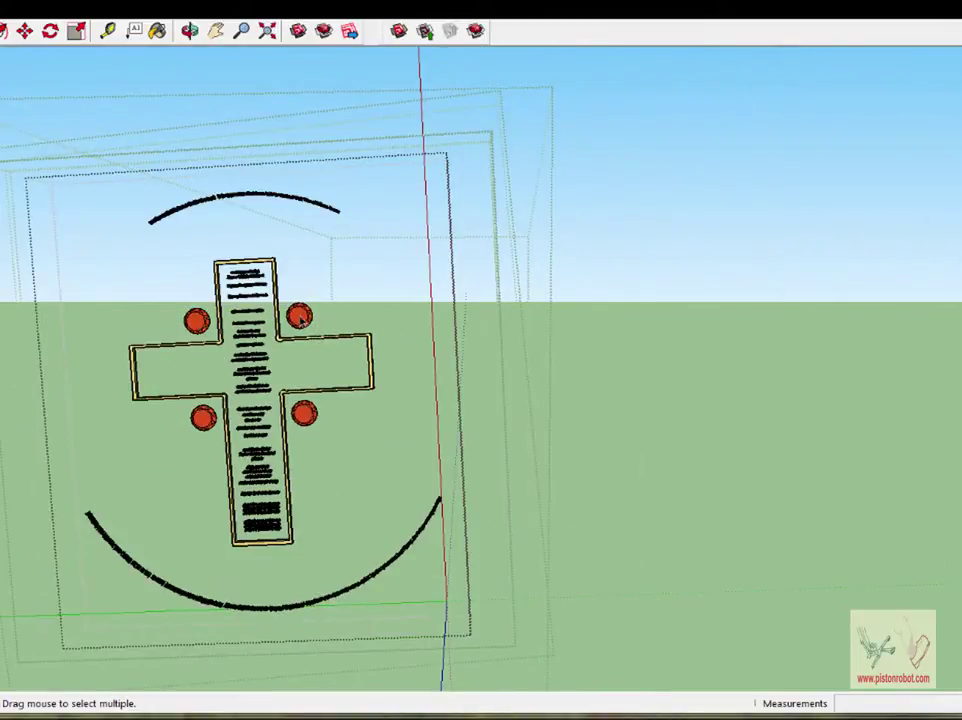
right_click(92, 108)
left_click(129, 114)
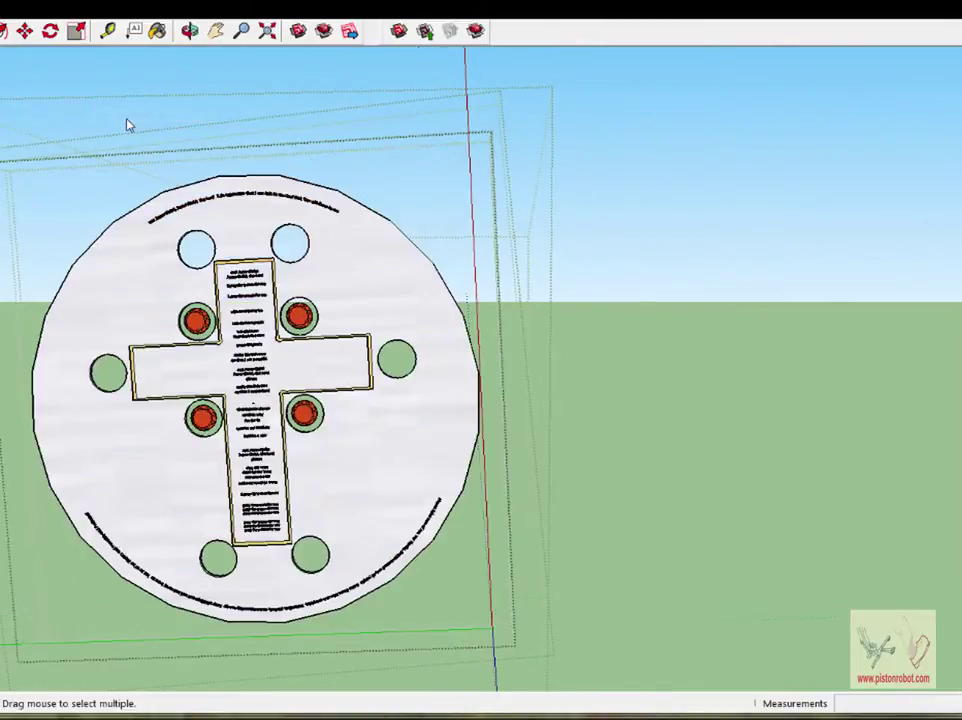
right_click(136, 110)
left_click(168, 118)
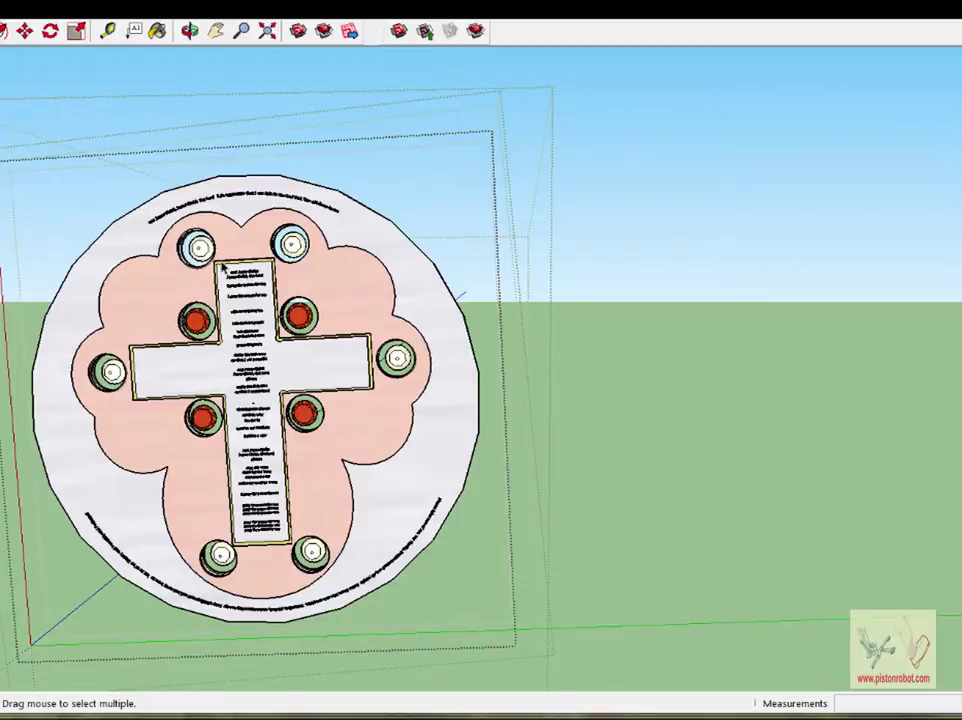
- Orbit and zoom around the medallion's front face, examining the cross and gems closely
left_click(189, 31)
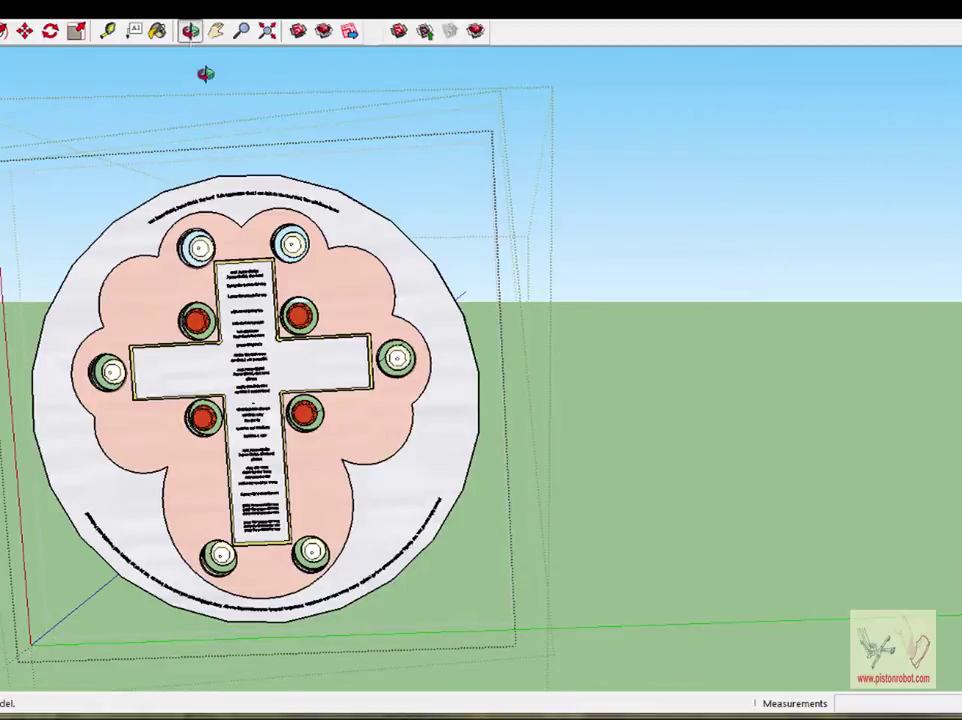
left_click_drag(183, 247, 120, 265)
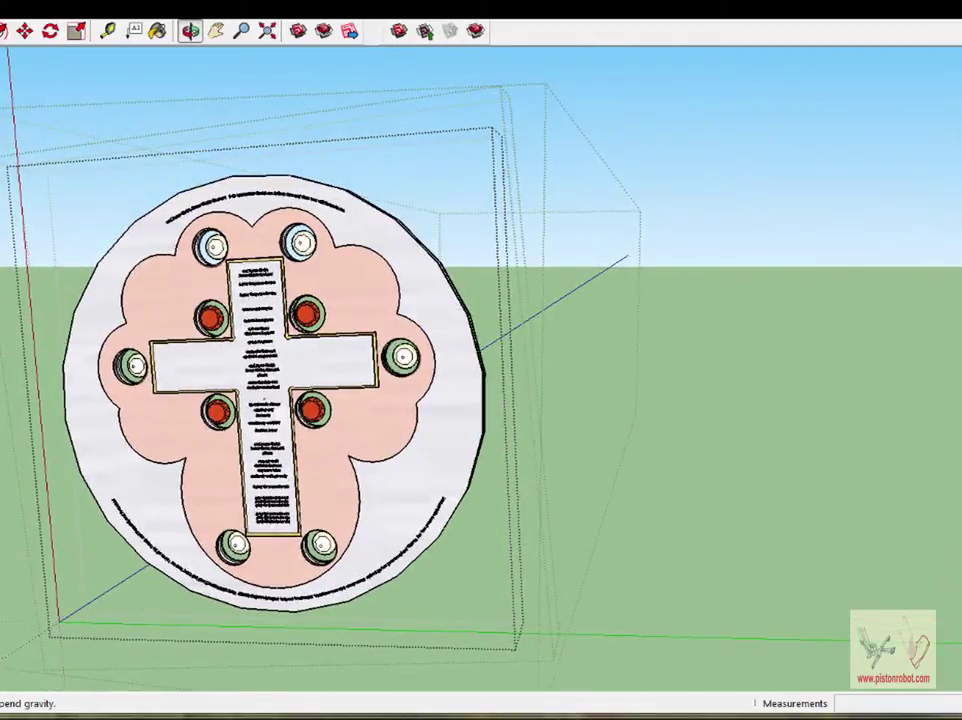
scroll(125, 280, "up", 5)
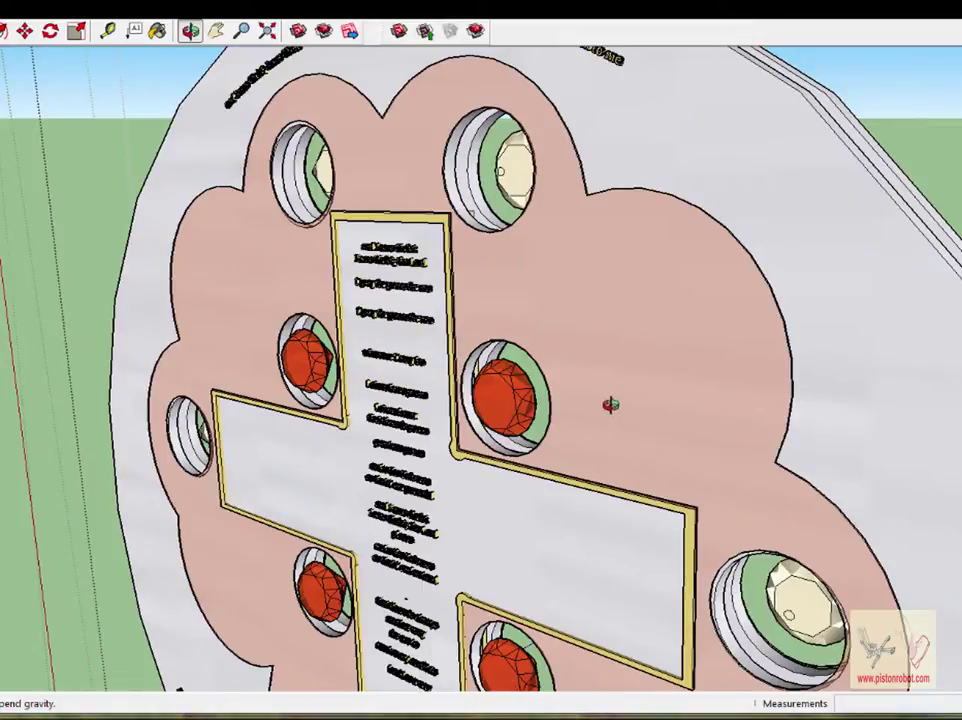
scroll(552, 393, "down", 5)
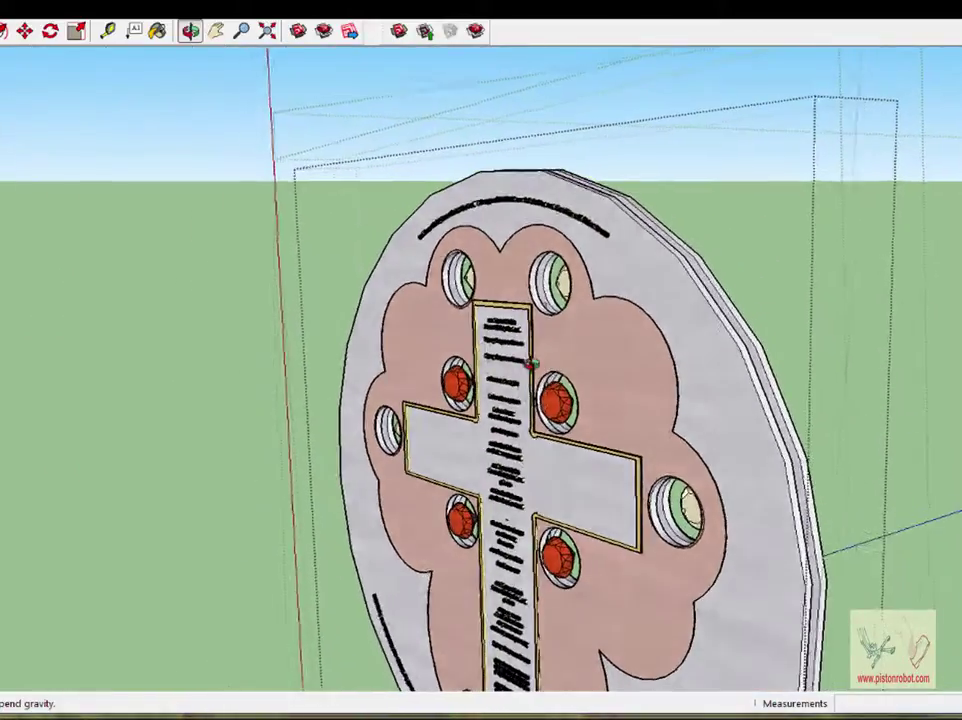
left_click_drag(531, 363, 611, 403)
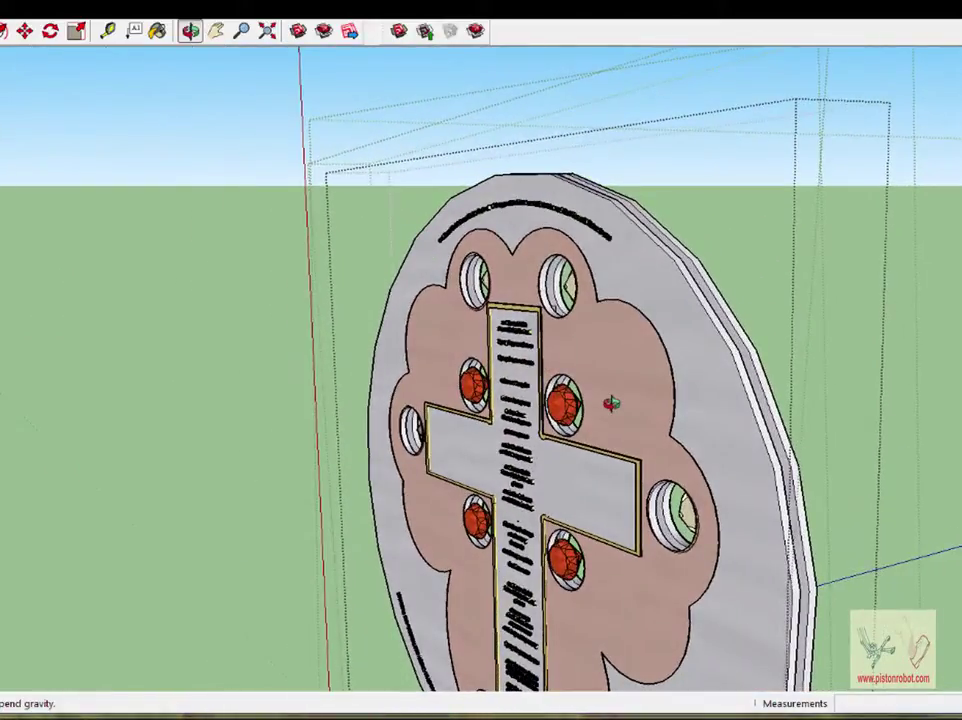
scroll(606, 405, "up", 2)
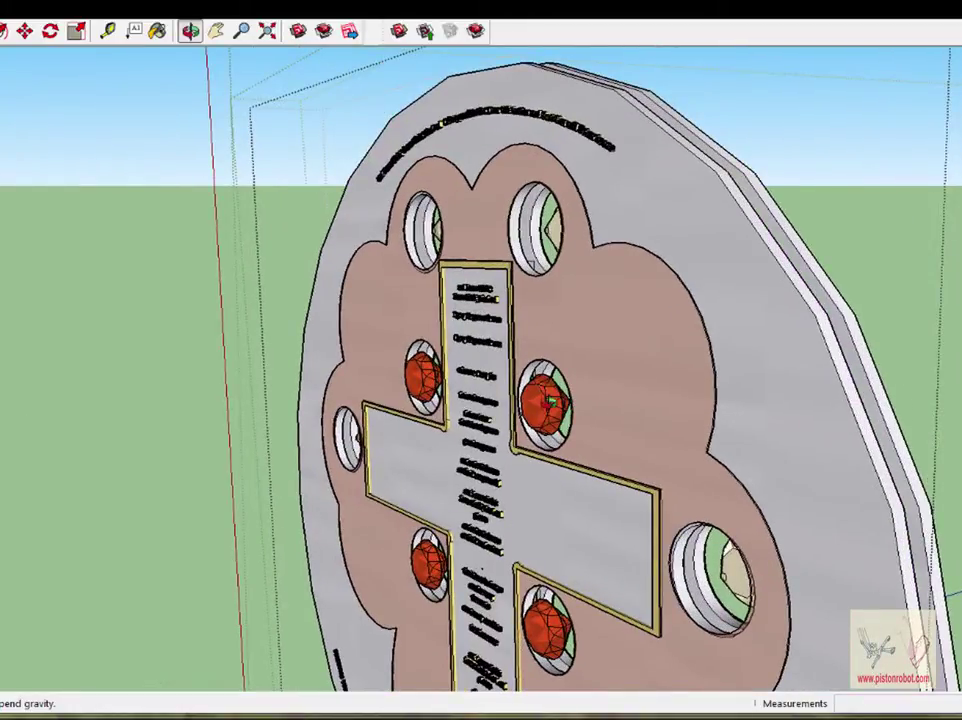
left_click_drag(575, 419, 698, 397)
left_click_drag(555, 405, 555, 320)
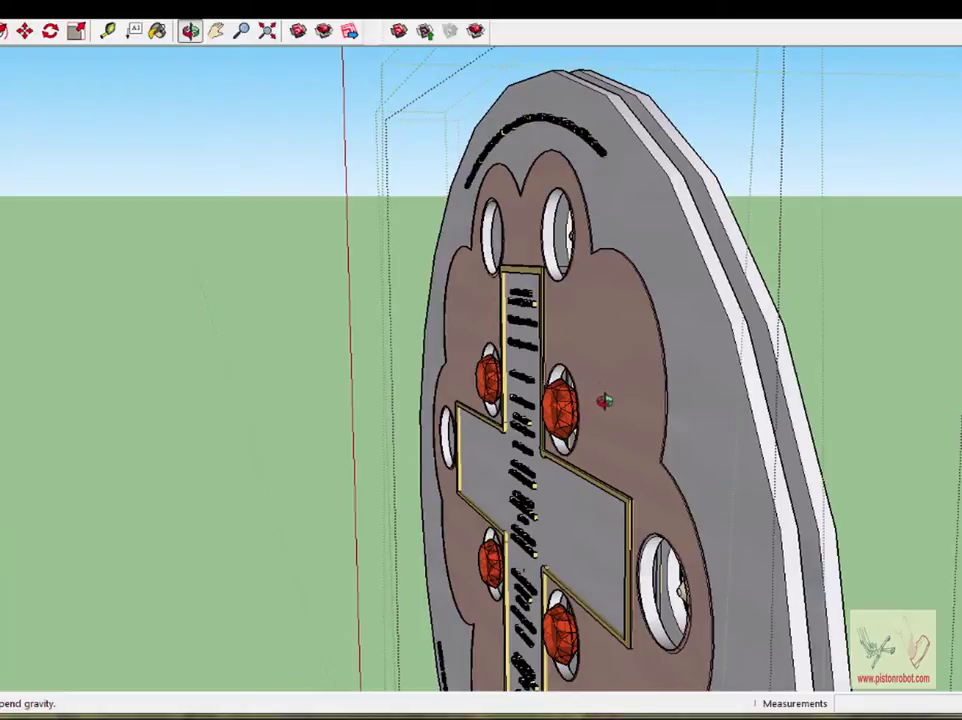
left_click_drag(605, 401, 667, 381)
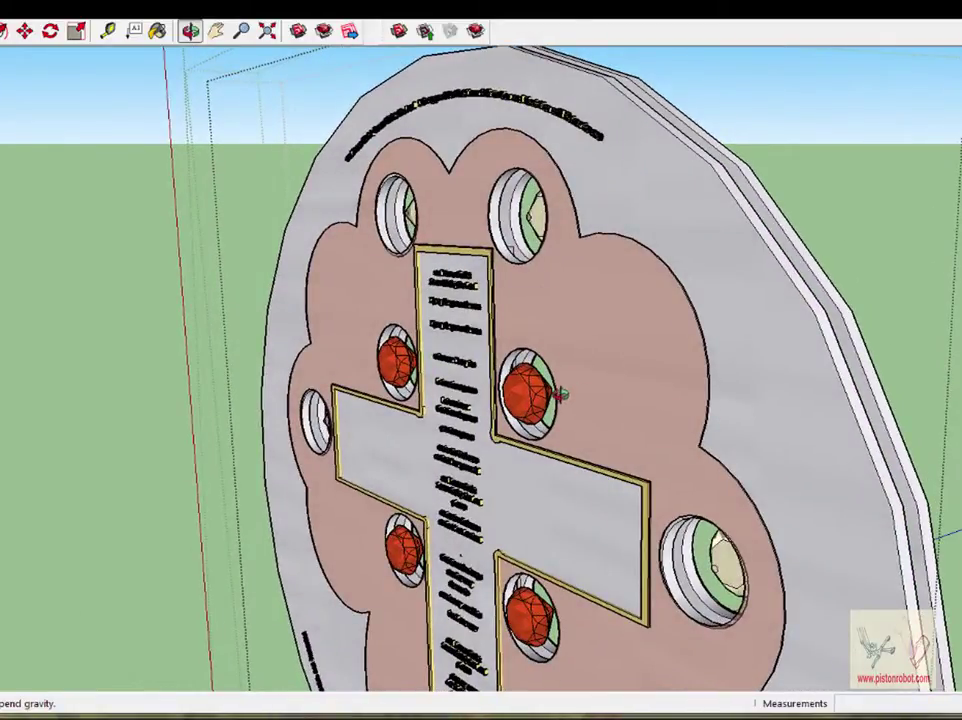
scroll(518, 392, "up", 6)
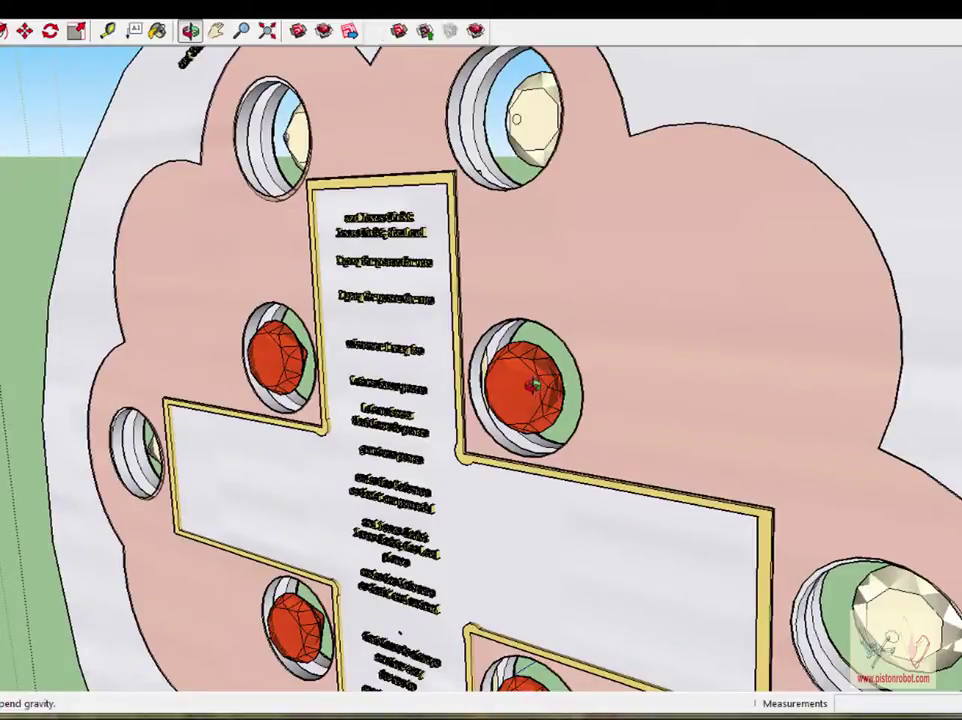
left_click_drag(516, 119, 556, 339)
scroll(525, 117, "up", 3)
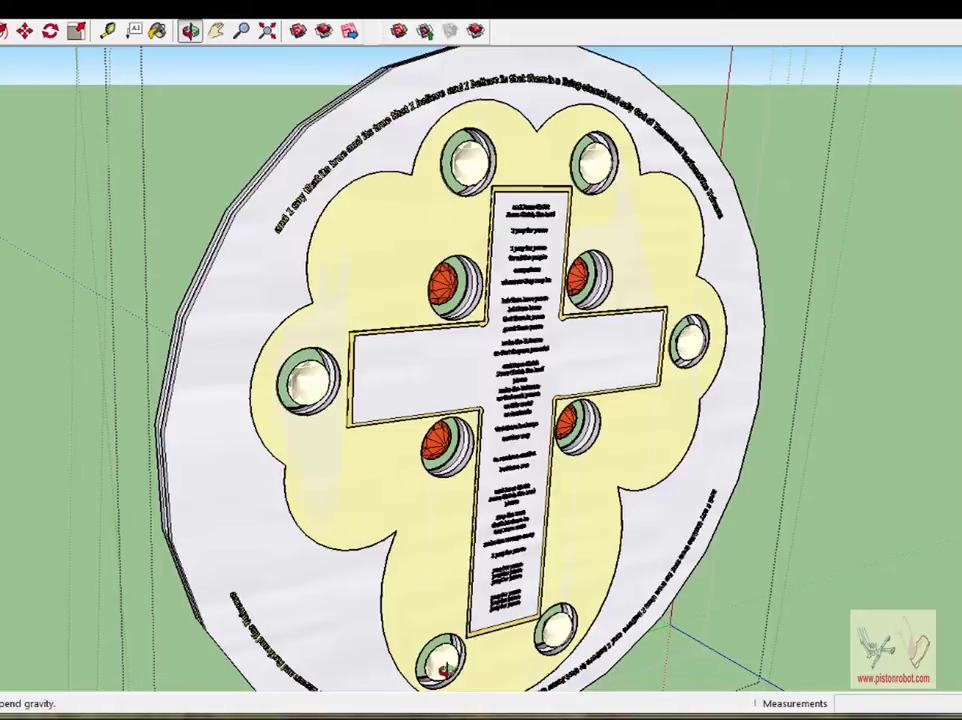
- Zoom in to read the cross's prayer text, then orbit edge-on and around to the other face
scroll(566, 420, "up", 8)
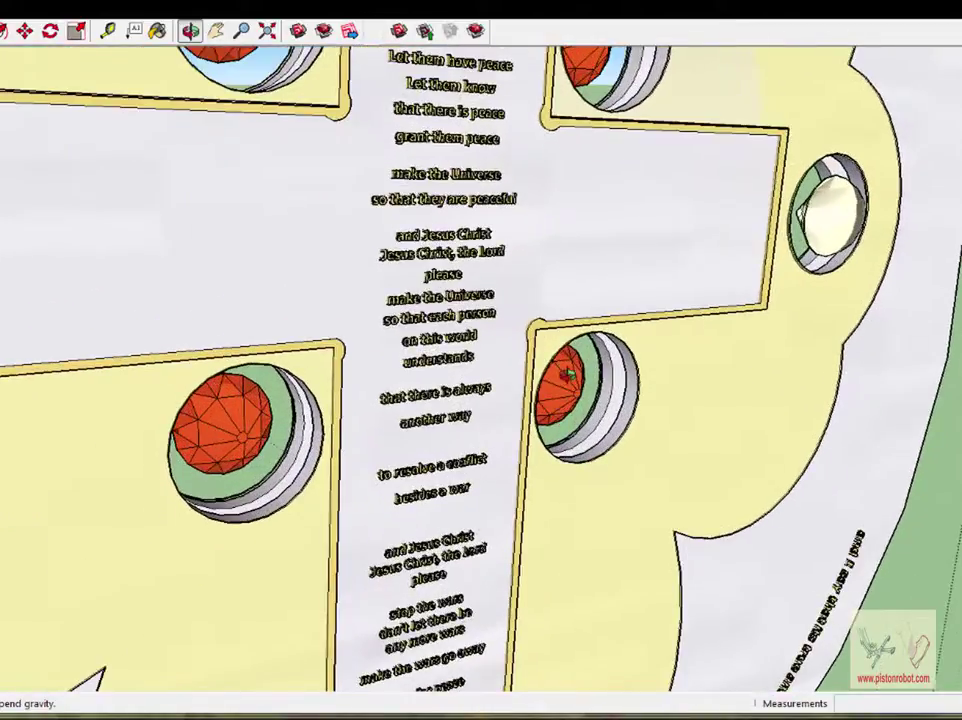
left_click_drag(307, 104, 245, 173)
left_click_drag(339, 208, 372, 268)
scroll(380, 280, "down", 6)
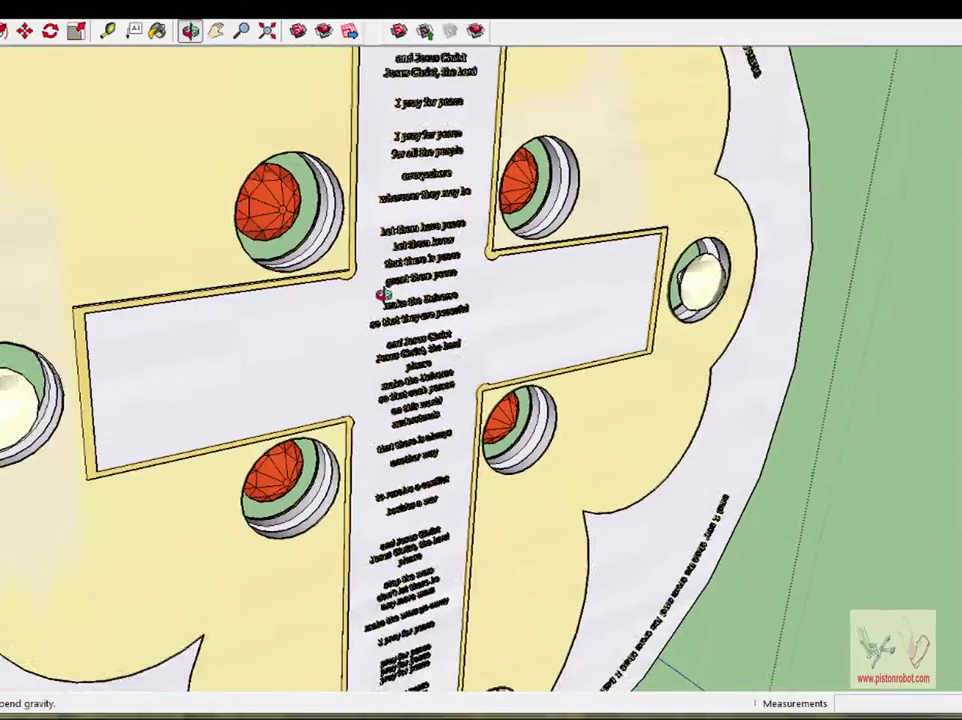
mouse_move(262, 281)
left_mouse_down()
mouse_move(457, 313)
mouse_move(481, 307)
mouse_move(363, 270)
mouse_move(240, 333)
left_mouse_up()
left_click_drag(251, 387, 224, 298)
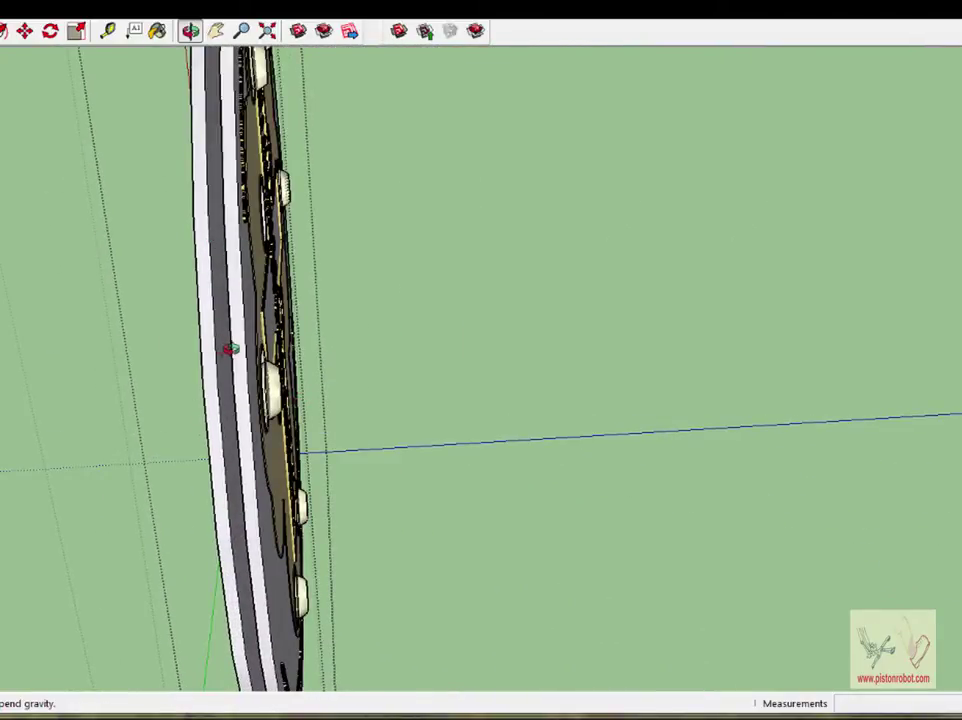
left_click_drag(230, 348, 194, 368)
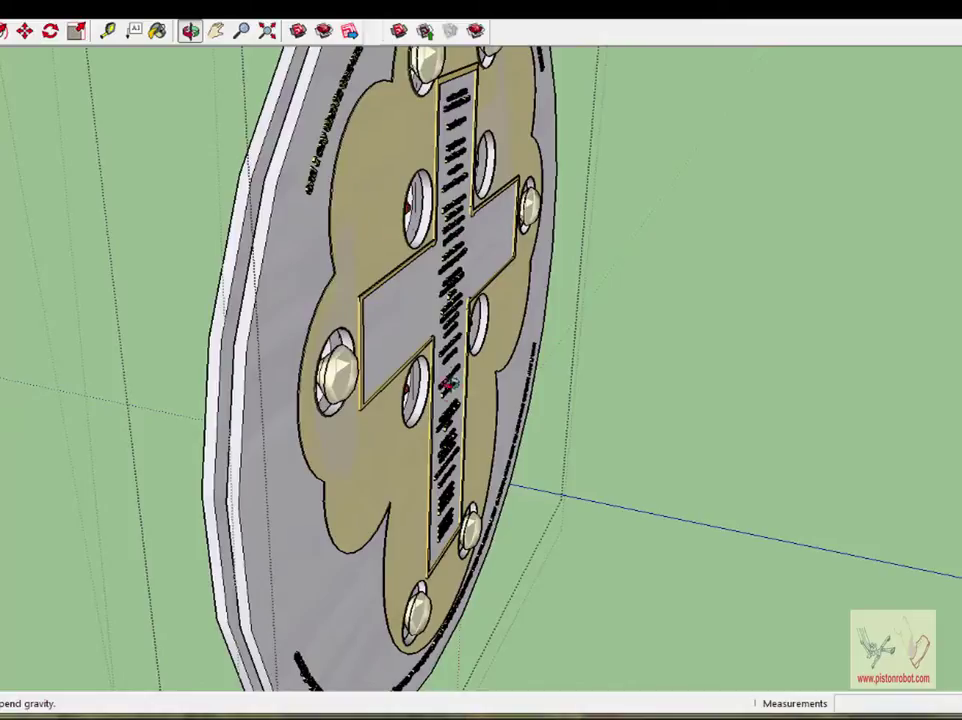
left_click_drag(378, 375, 392, 377)
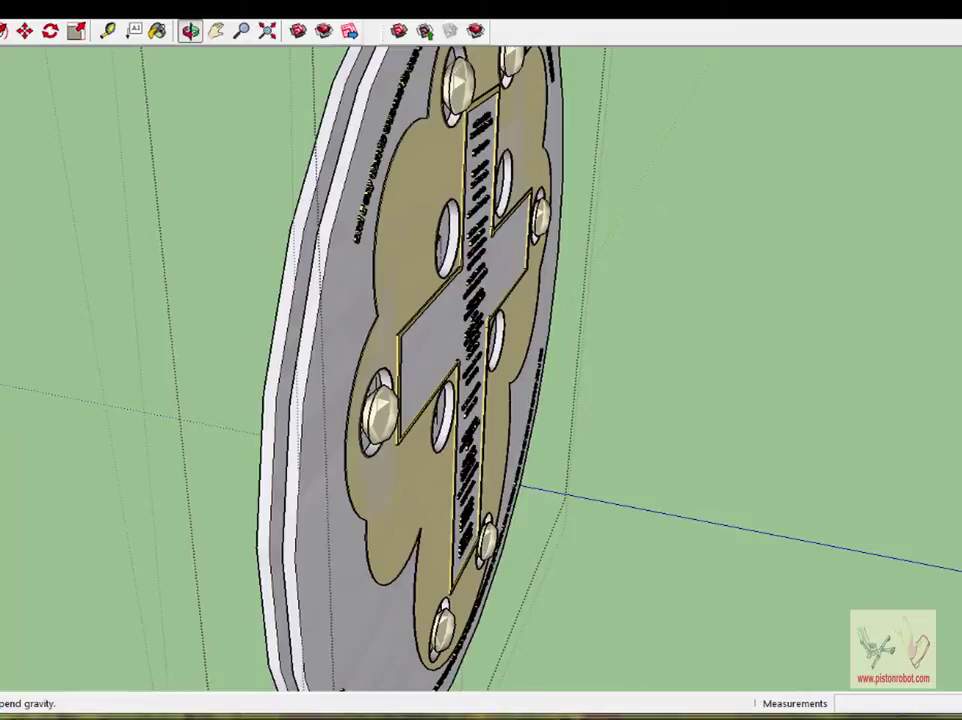
- Exit the edited group with Close Group and orbit back to the front view of the cross and gems
key("space")
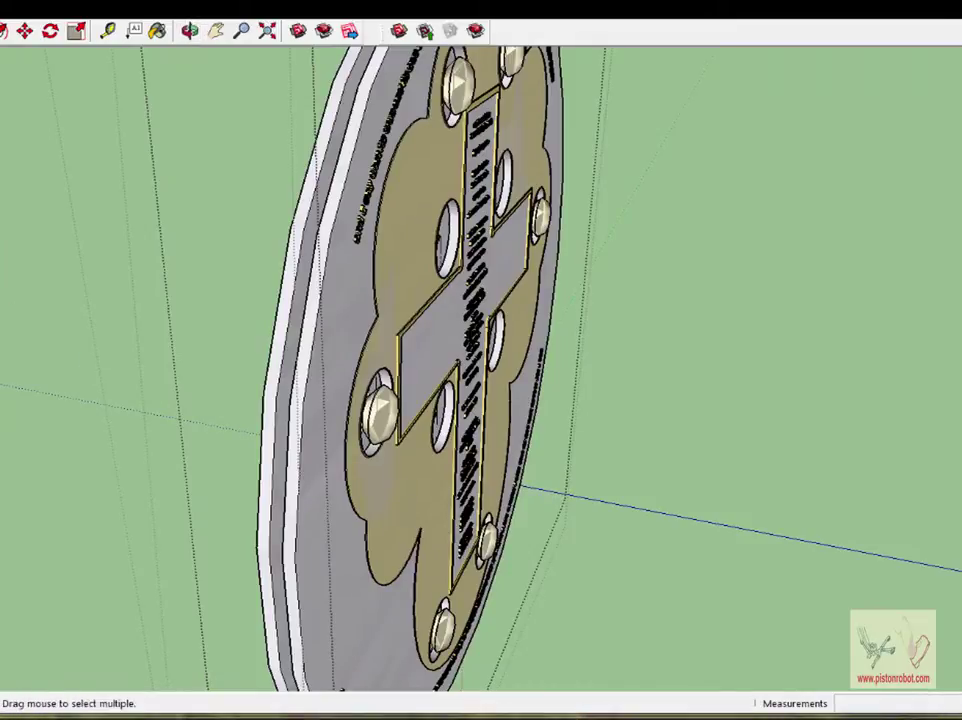
middle_click_drag(450, 360, 490, 360)
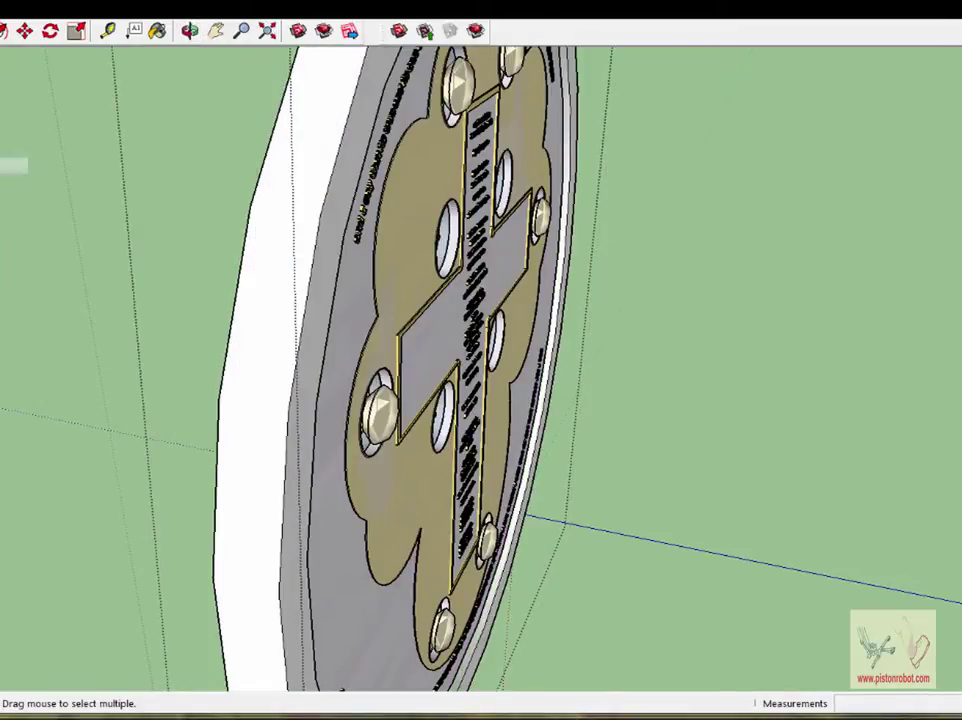
right_click(3, 215)
left_click(4, 219)
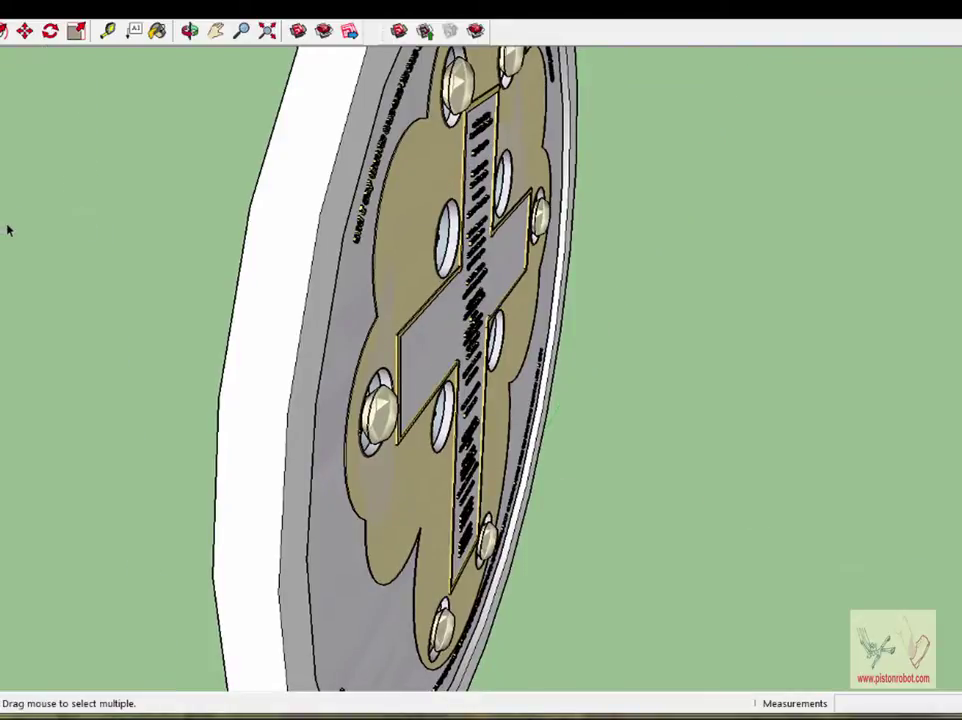
left_click(189, 31)
left_click_drag(273, 185, 219, 279)
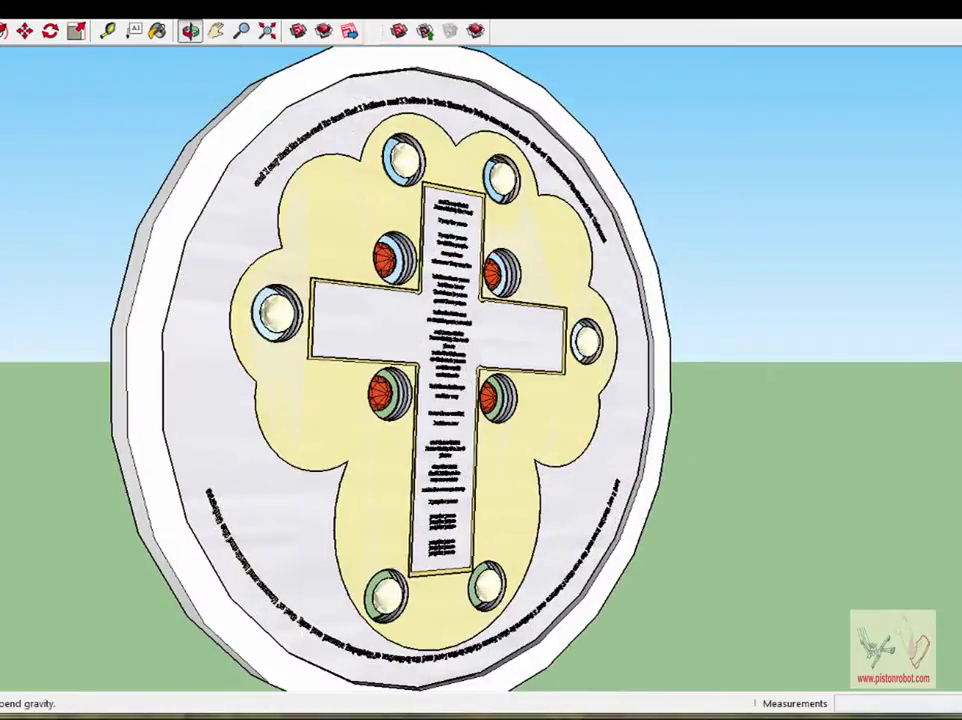